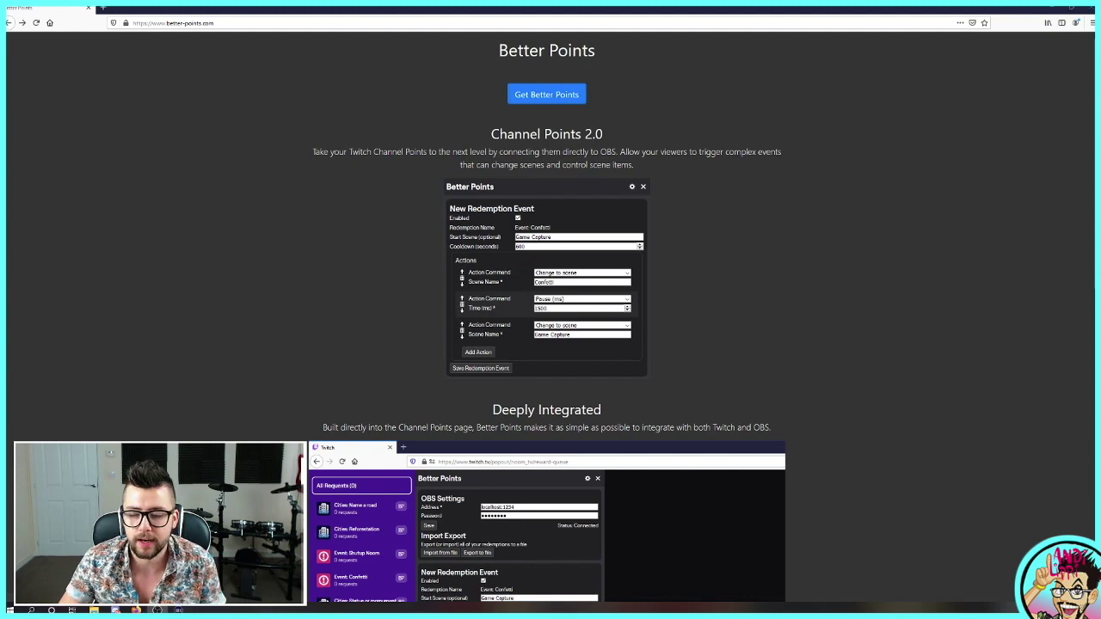
Browse the Better Points feature overview, then open the payment plans page (Free, Monthly $5, Yearly $3).
{"action": "scroll", "coordinate": [588, 146], "scroll_direction": "down", "scroll_amount": 2}
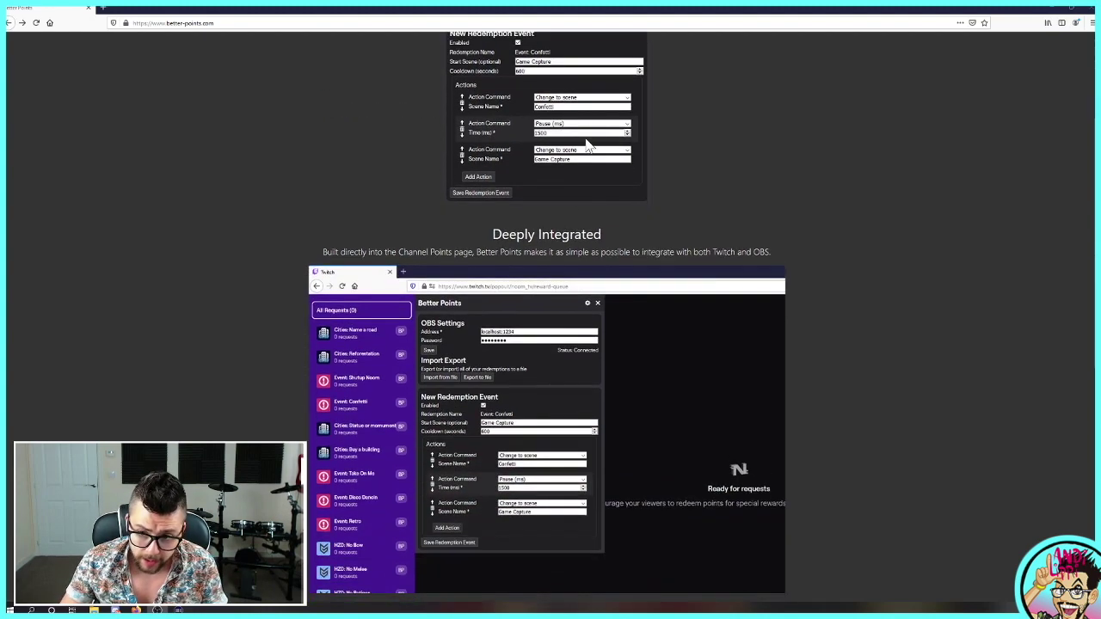
{"action": "scroll", "coordinate": [672, 347], "scroll_direction": "up", "scroll_amount": 2}
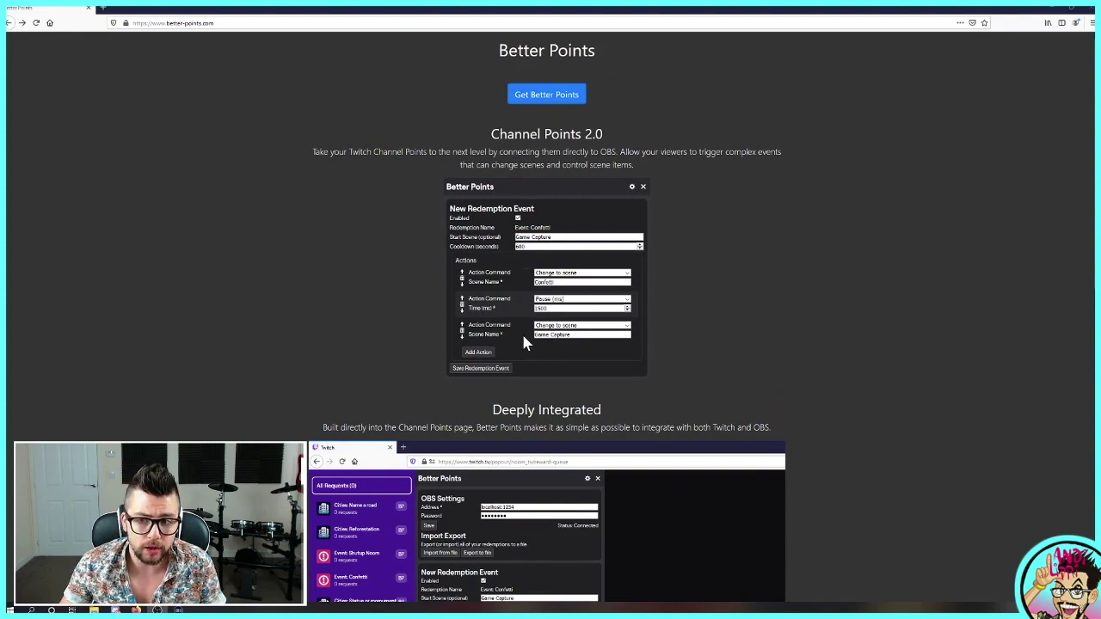
{"action": "scroll", "coordinate": [534, 325], "scroll_direction": "down", "scroll_amount": 8}
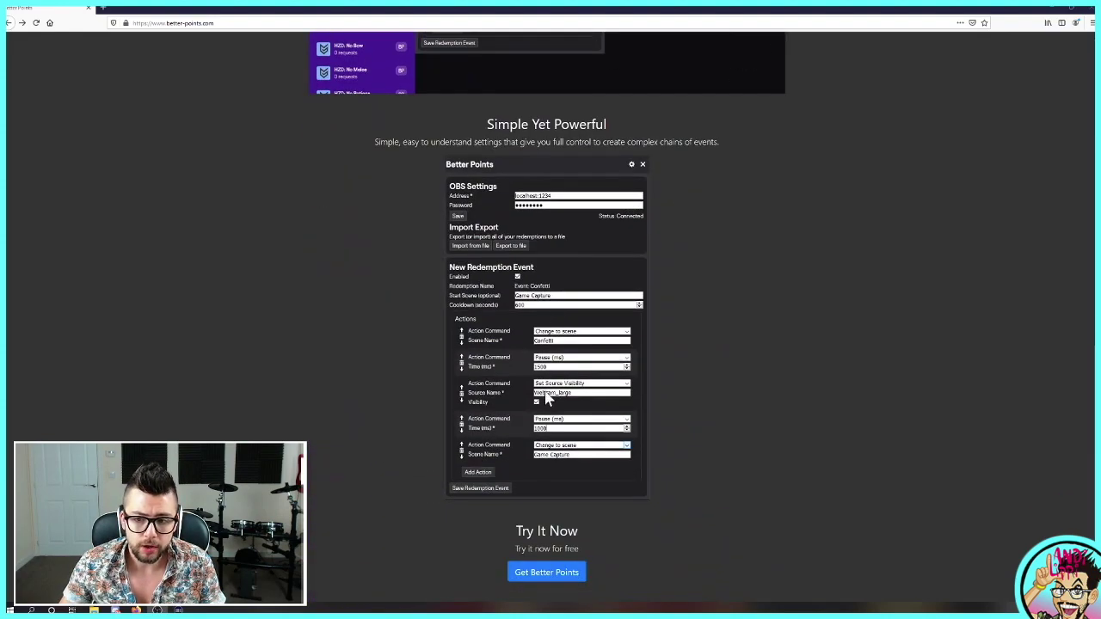
{"action": "scroll", "coordinate": [629, 491], "scroll_direction": "up", "scroll_amount": 5}
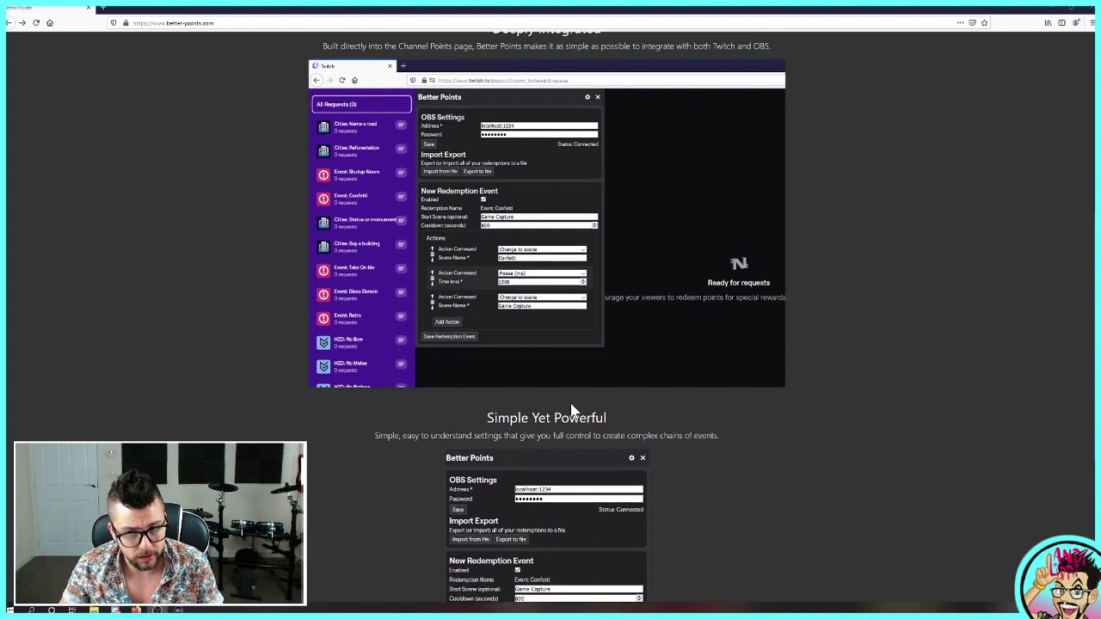
{"action": "scroll", "coordinate": [569, 404], "scroll_direction": "up", "scroll_amount": 2}
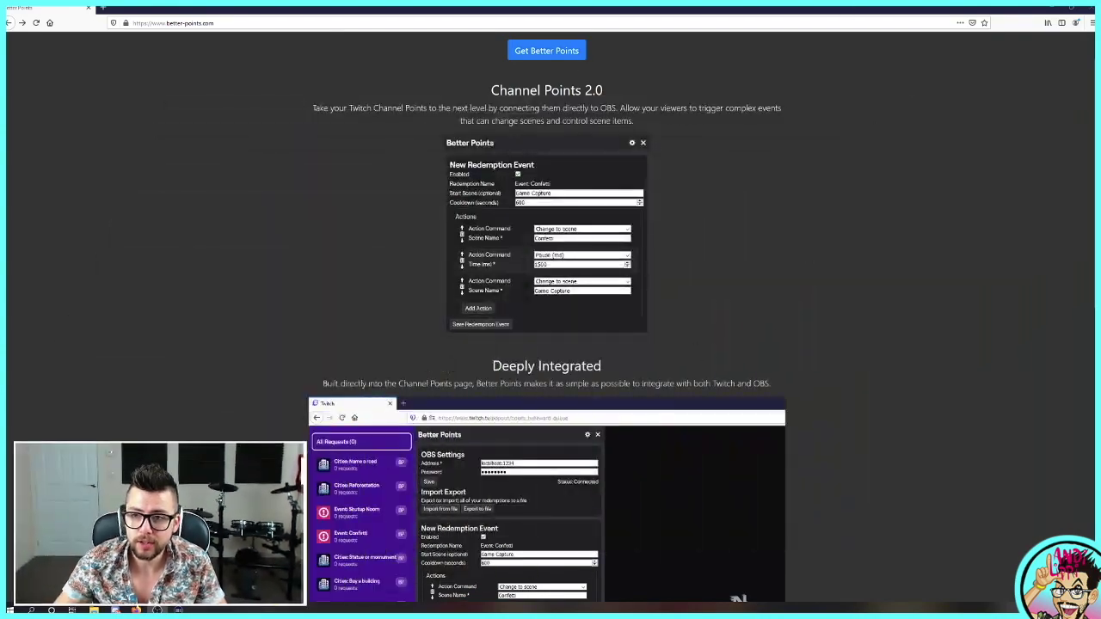
{"action": "left_click", "coordinate": [548, 52]}
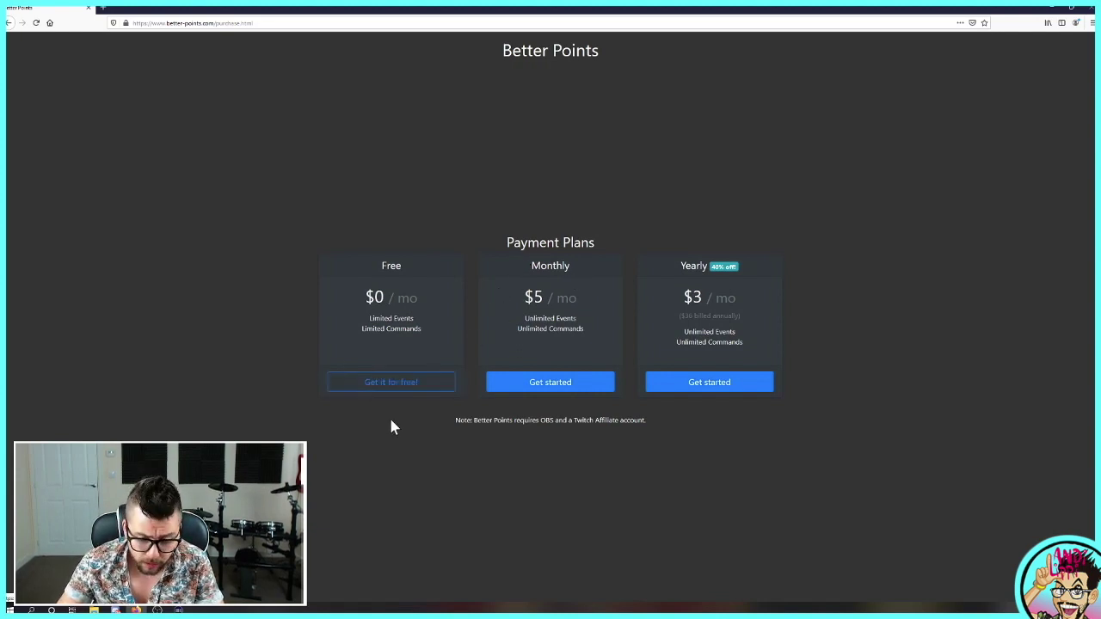
Pick the free plan and add the Better Points extension to Firefox, then close its store tab.
{"action": "left_click", "coordinate": [408, 389]}
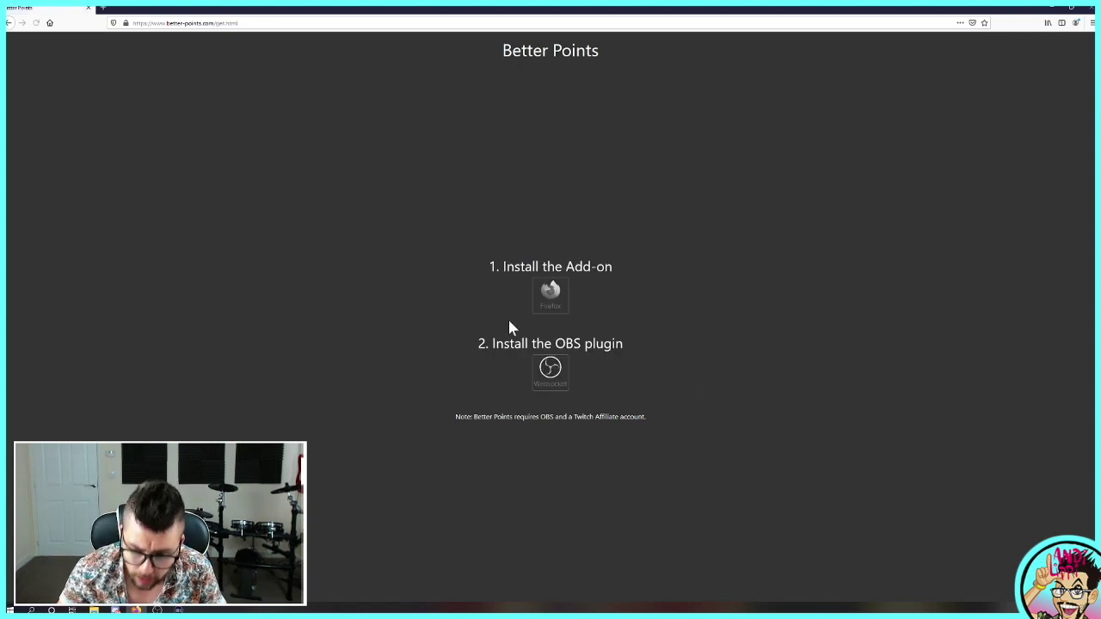
{"action": "left_click", "coordinate": [564, 301]}
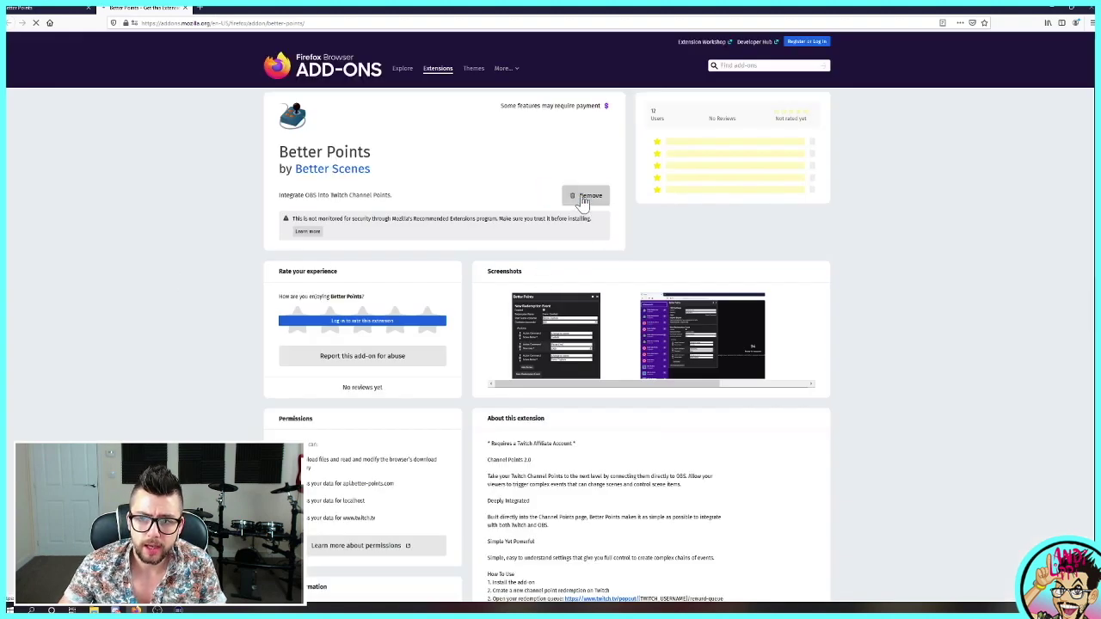
{"action": "left_click", "coordinate": [574, 200]}
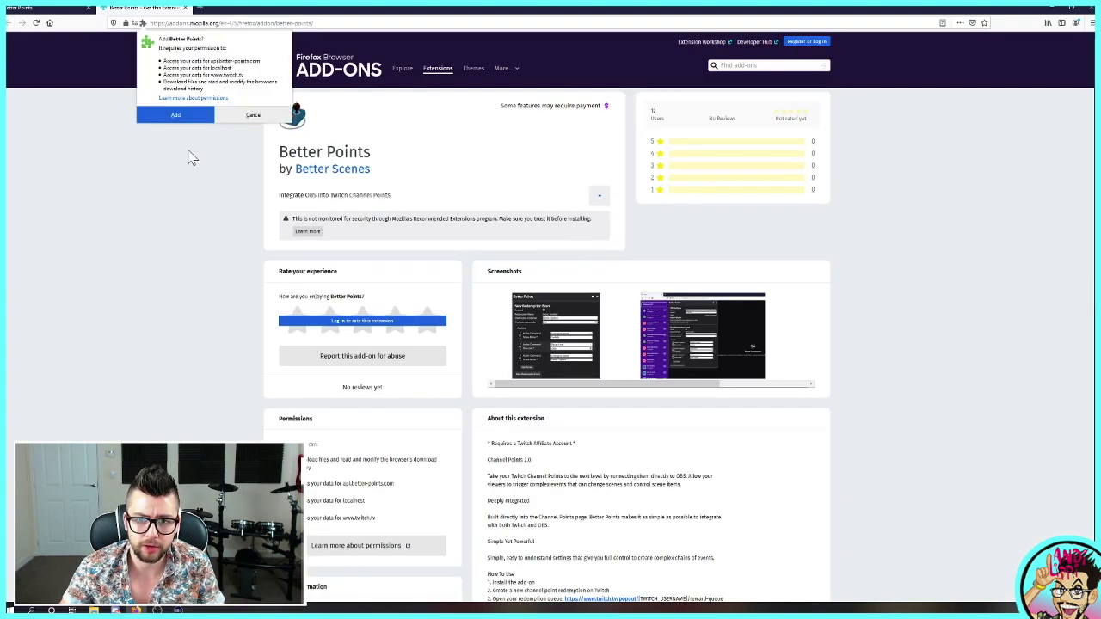
{"action": "left_click", "coordinate": [190, 117]}
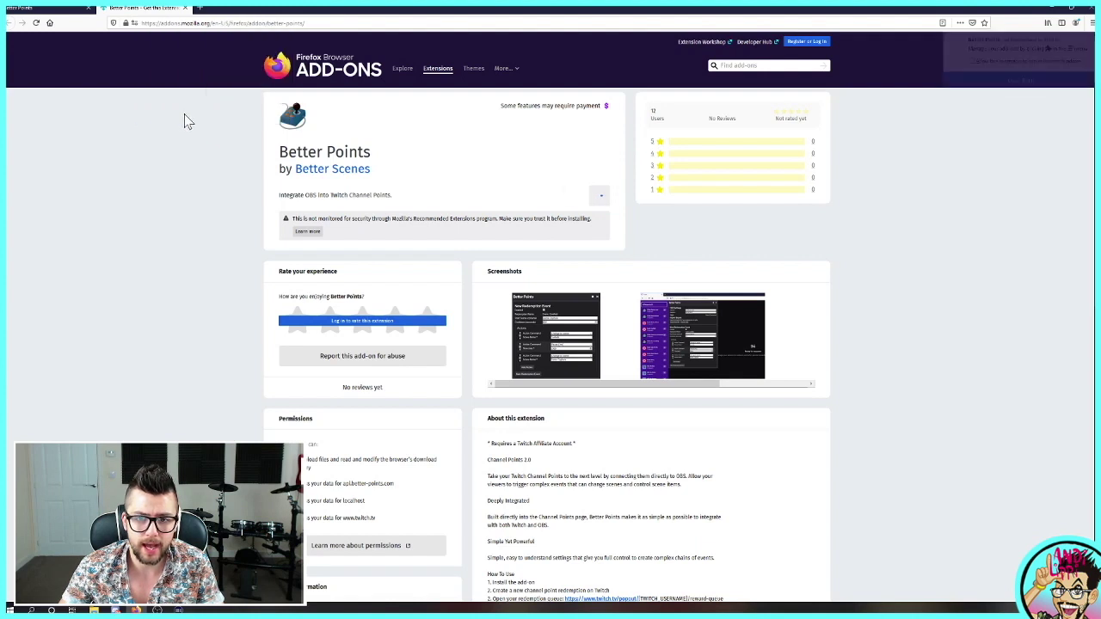
{"action": "left_click", "coordinate": [1056, 79]}
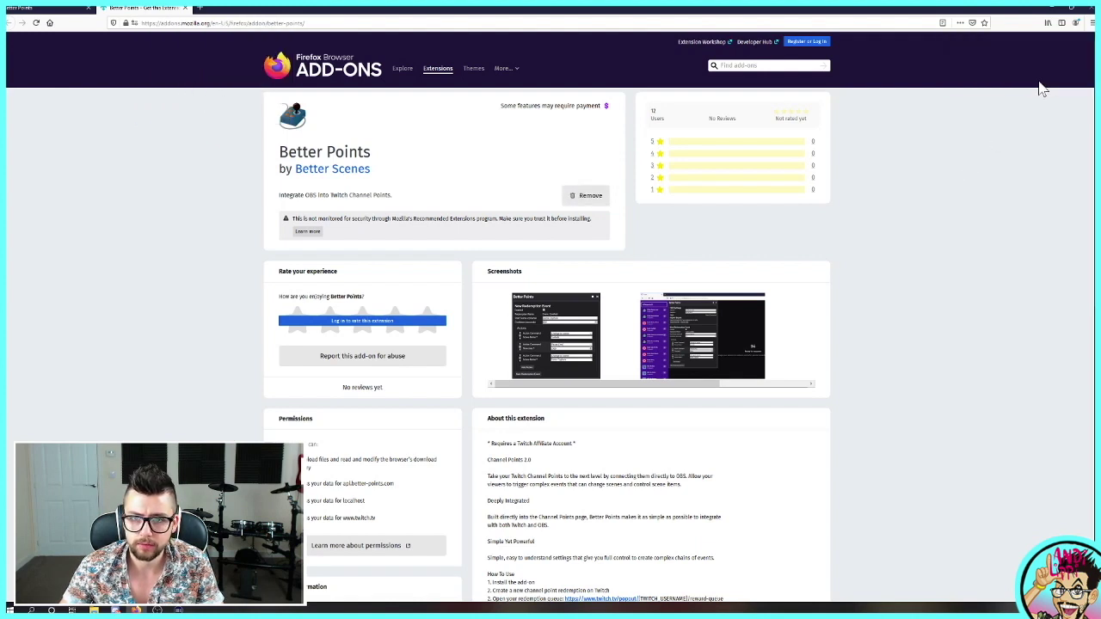
{"action": "left_click", "coordinate": [184, 8]}
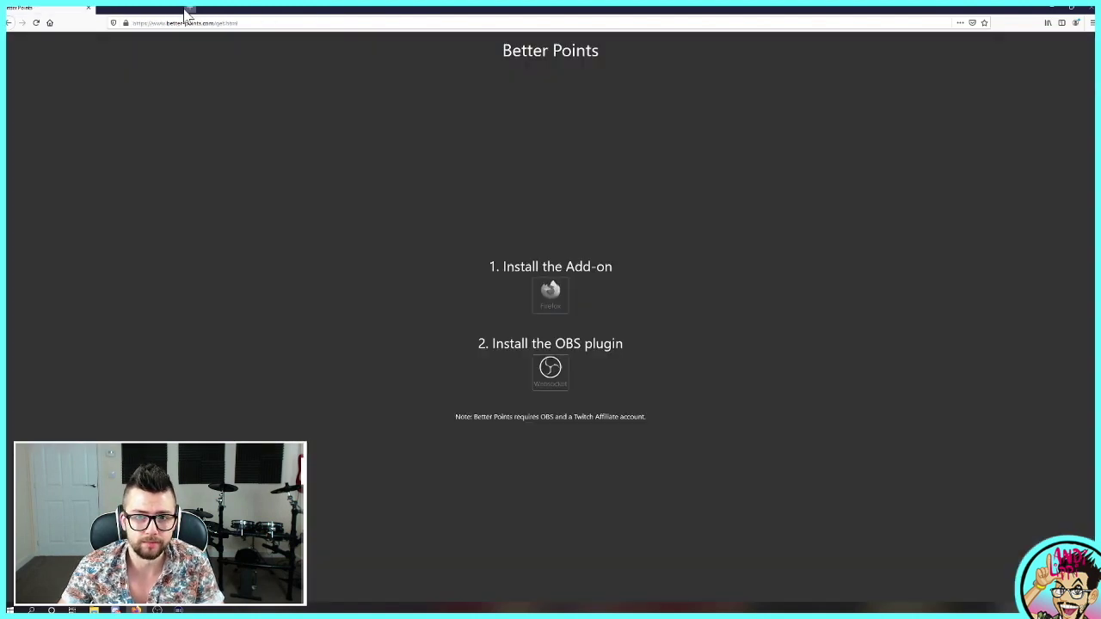
Go from the obs-websocket plugin page to the GitHub 4.7.0 release's Assets list.
{"action": "left_click", "coordinate": [548, 381]}
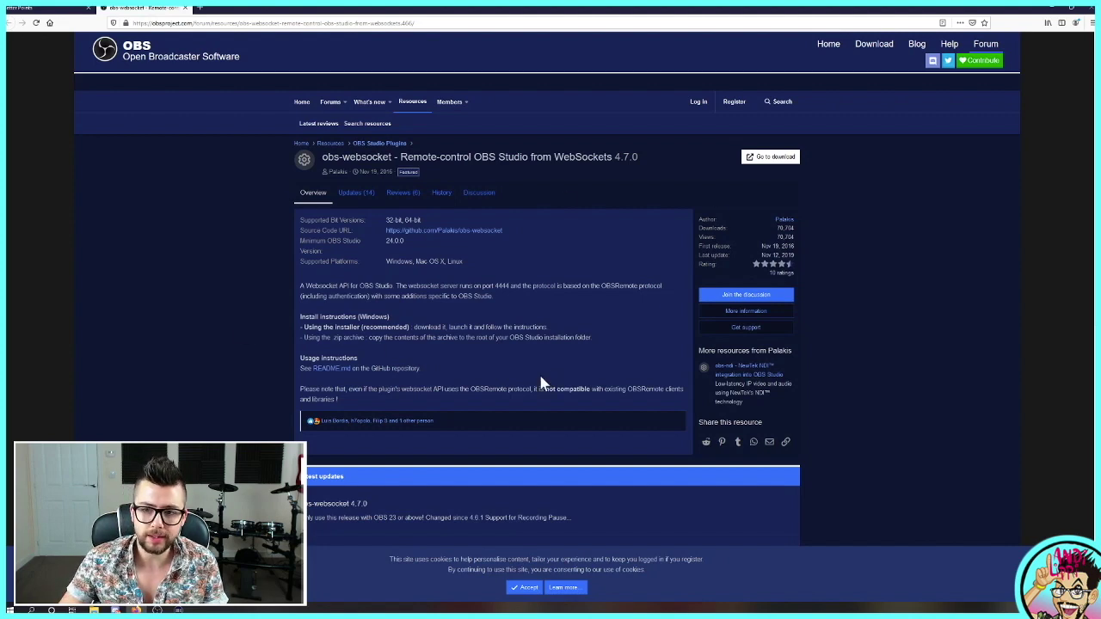
{"action": "left_click", "coordinate": [770, 159]}
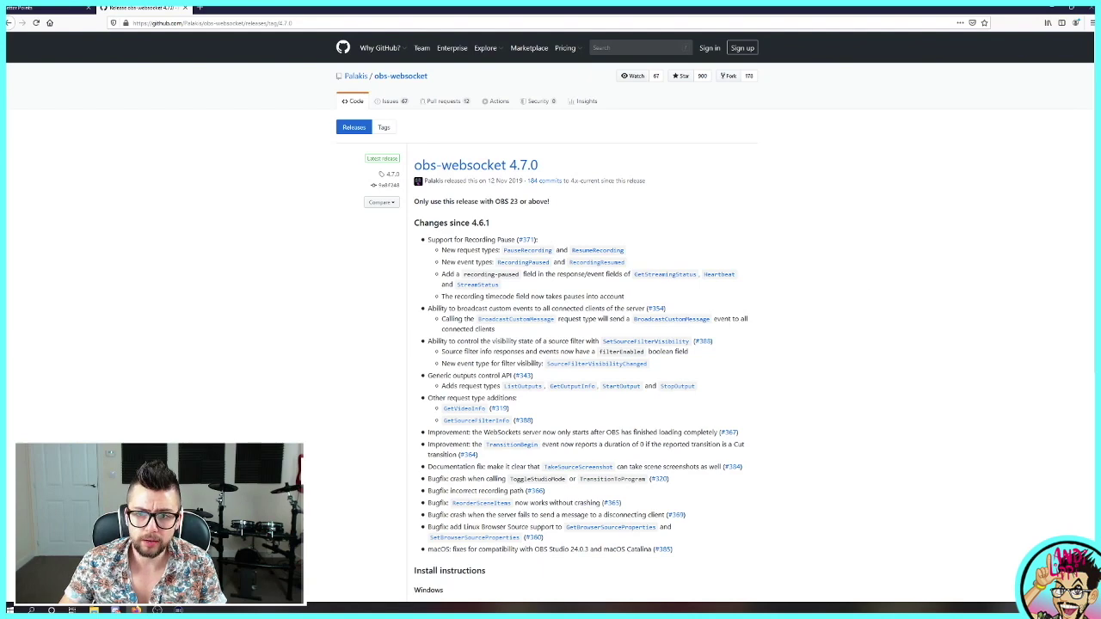
{"action": "scroll", "coordinate": [575, 253], "scroll_direction": "down", "scroll_amount": 5}
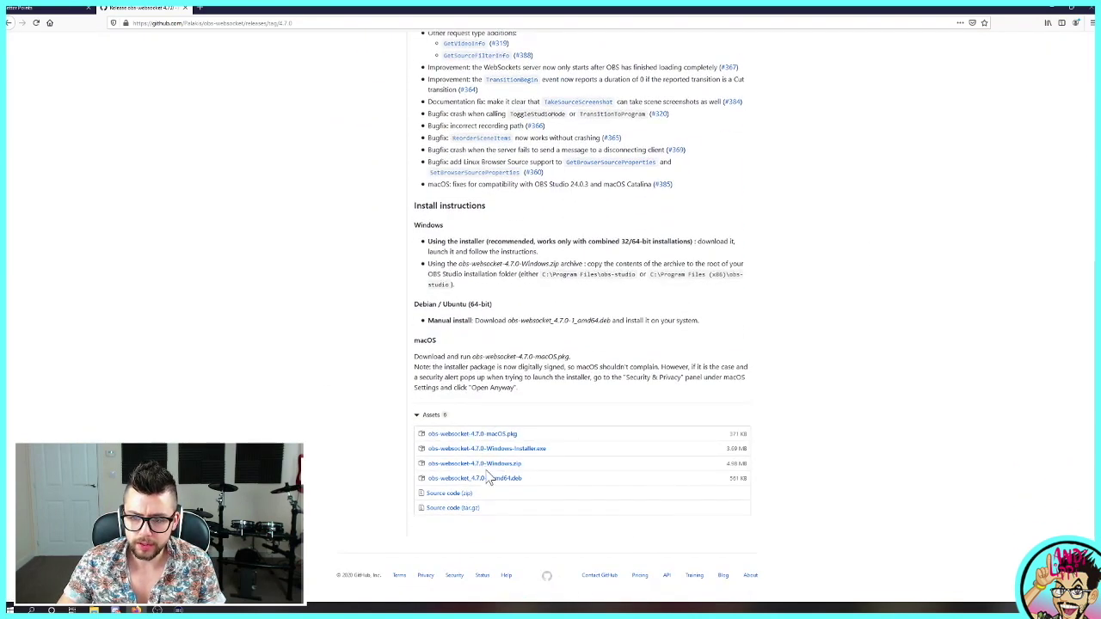
Save and run obs-websocket-4.7.0-Windows-Installer.exe up to the folder step, then cancel and exit setup.
{"action": "left_click", "coordinate": [509, 451]}
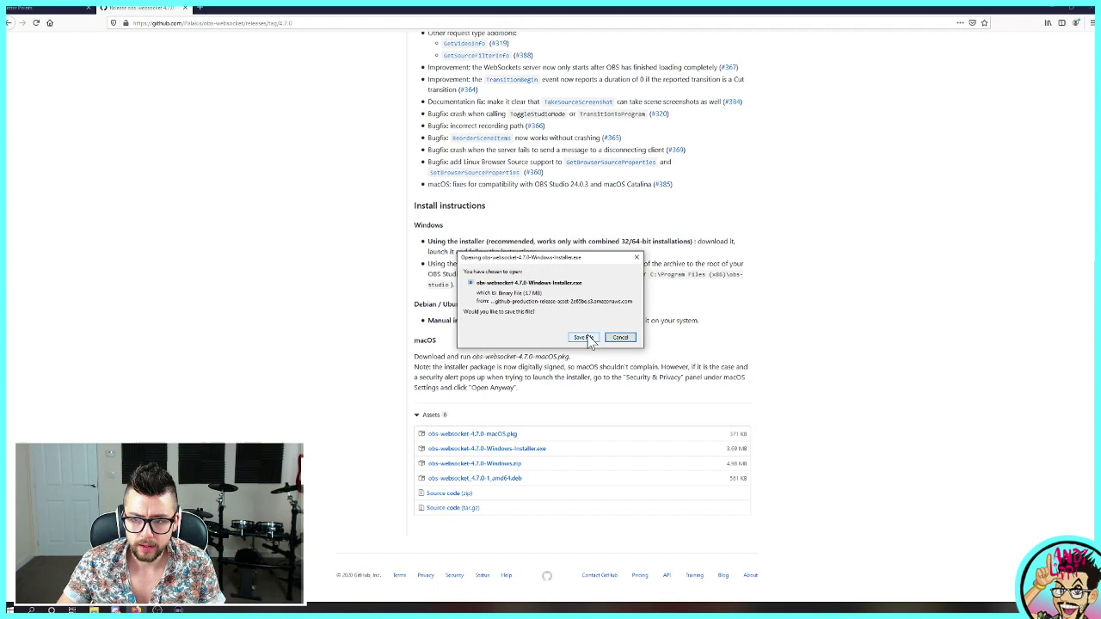
{"action": "left_click", "coordinate": [582, 337]}
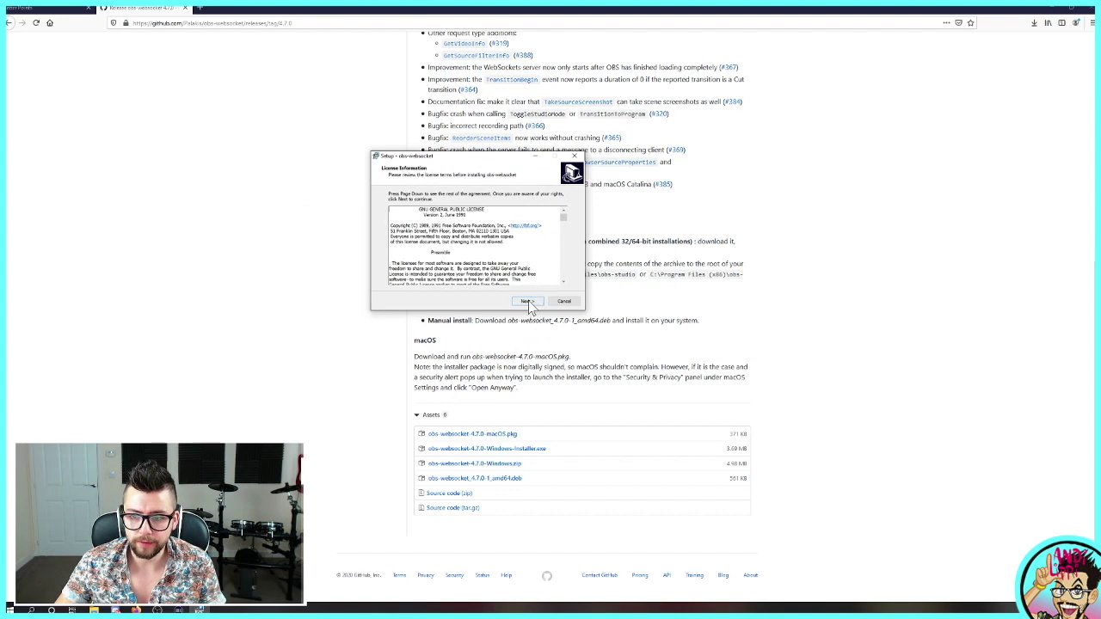
{"action": "left_click", "coordinate": [527, 302]}
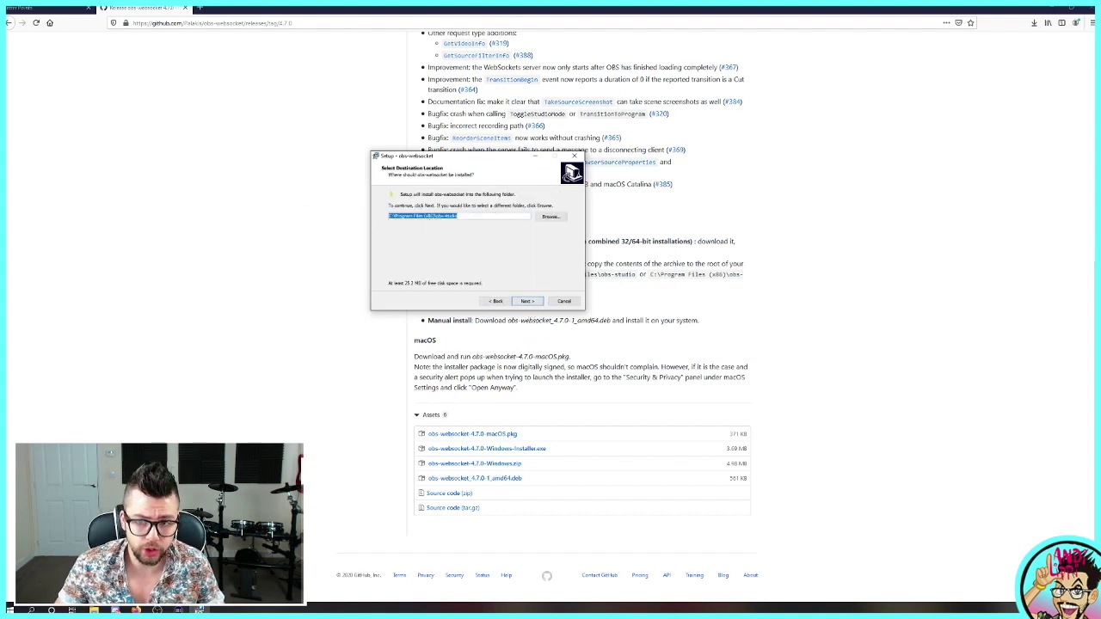
{"action": "left_click", "coordinate": [527, 302]}
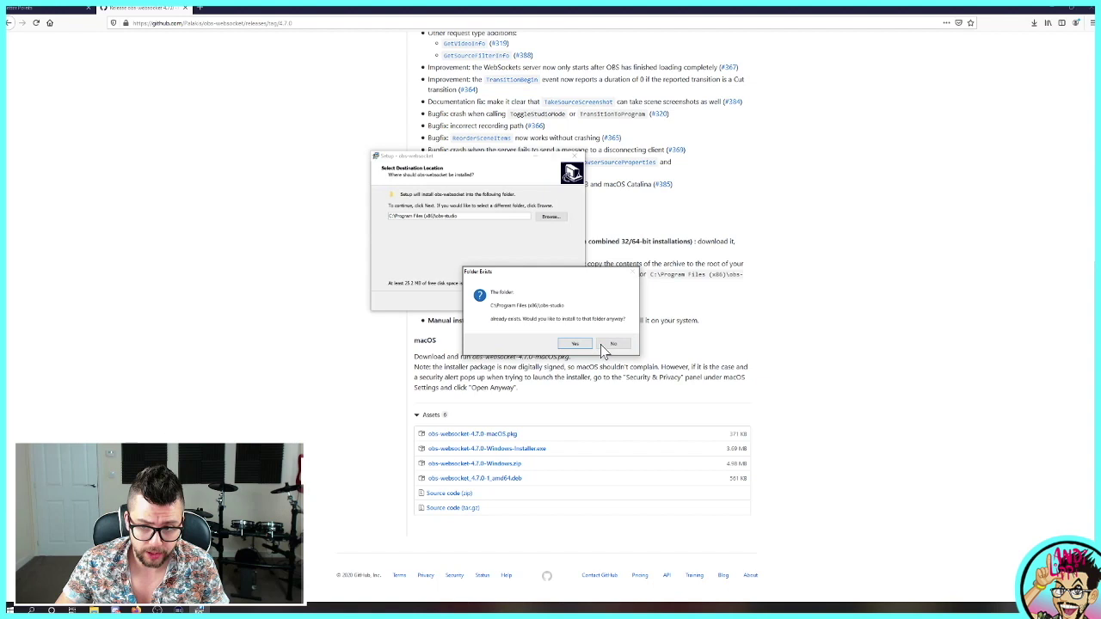
{"action": "left_click", "coordinate": [615, 344]}
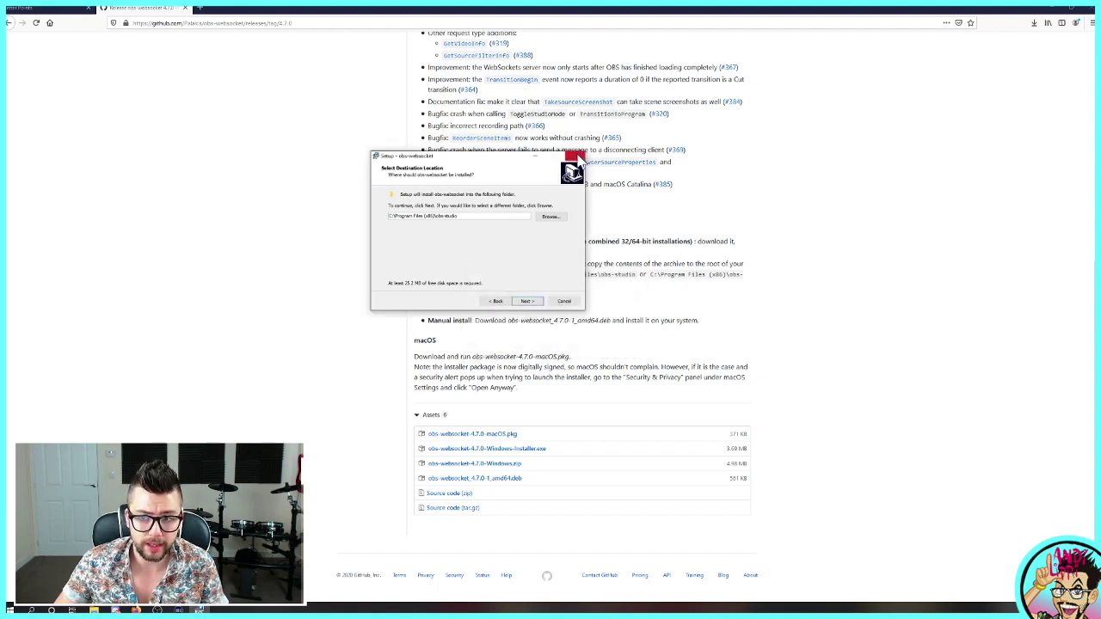
{"action": "left_click", "coordinate": [575, 161]}
{"action": "left_click", "coordinate": [576, 352]}
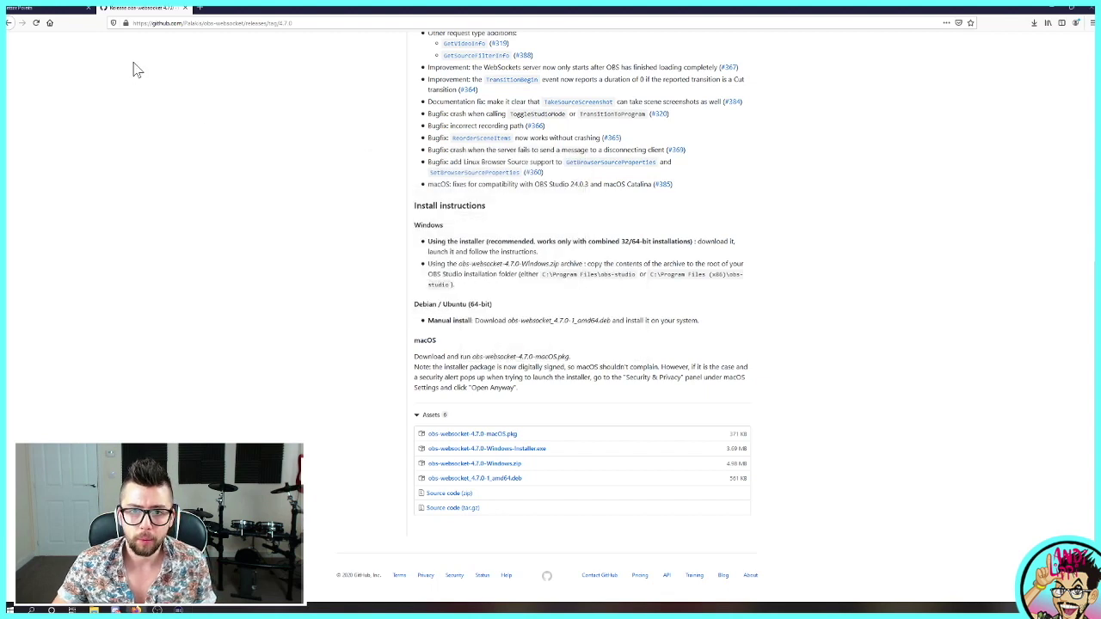
In the Add-ons Manager, open Better Points details and select the twitch.tv popout reward-queue URL.
{"action": "left_click", "coordinate": [47, 8]}
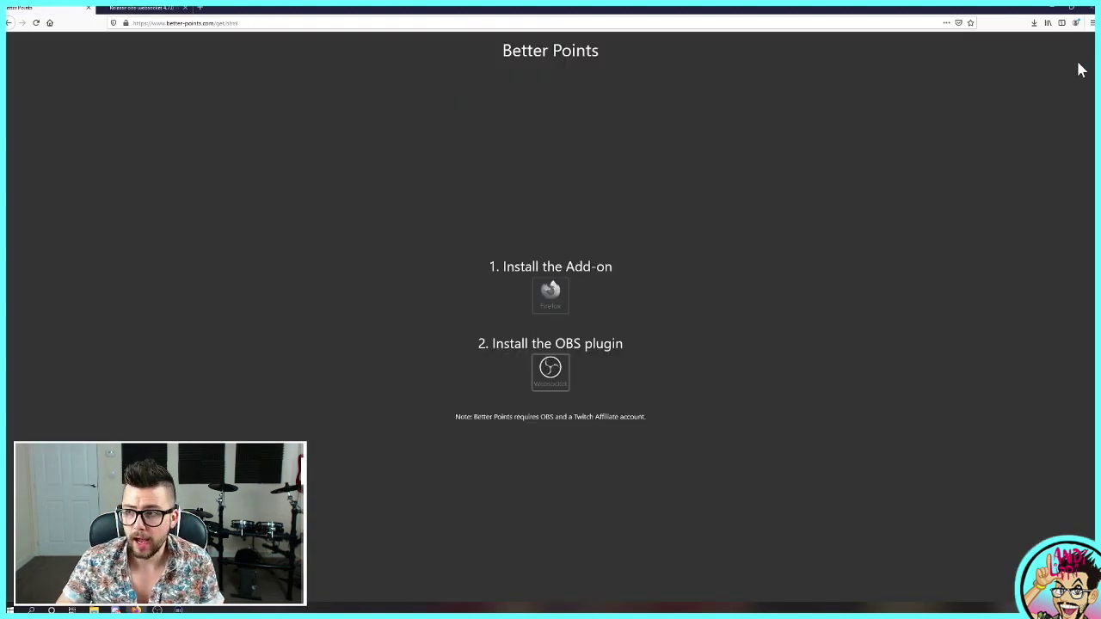
{"action": "left_click", "coordinate": [1090, 22]}
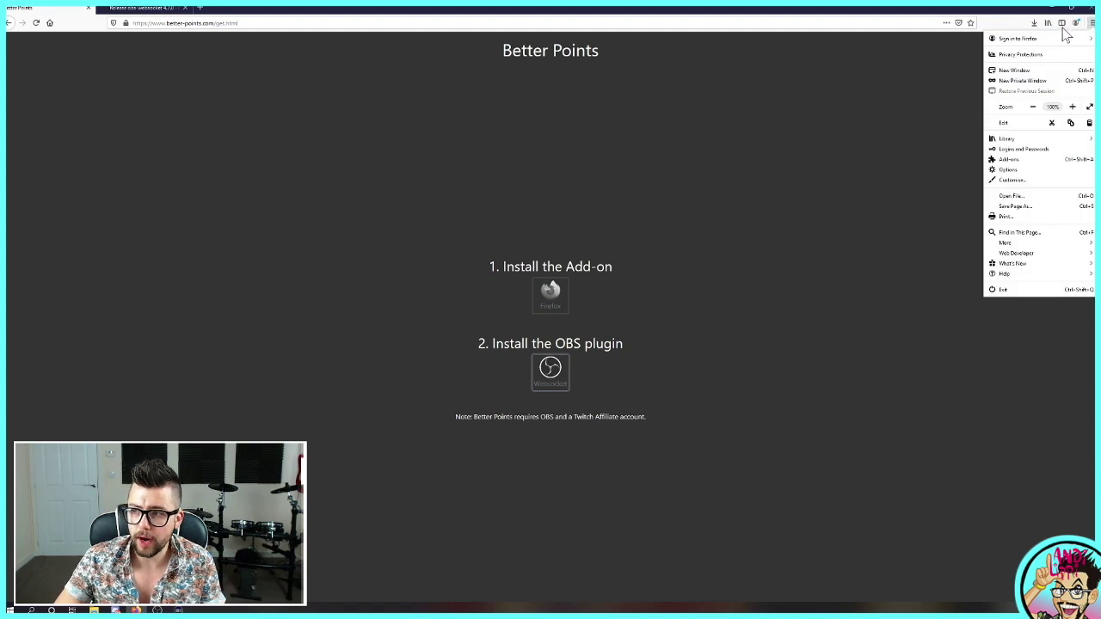
{"action": "left_click", "coordinate": [1007, 160]}
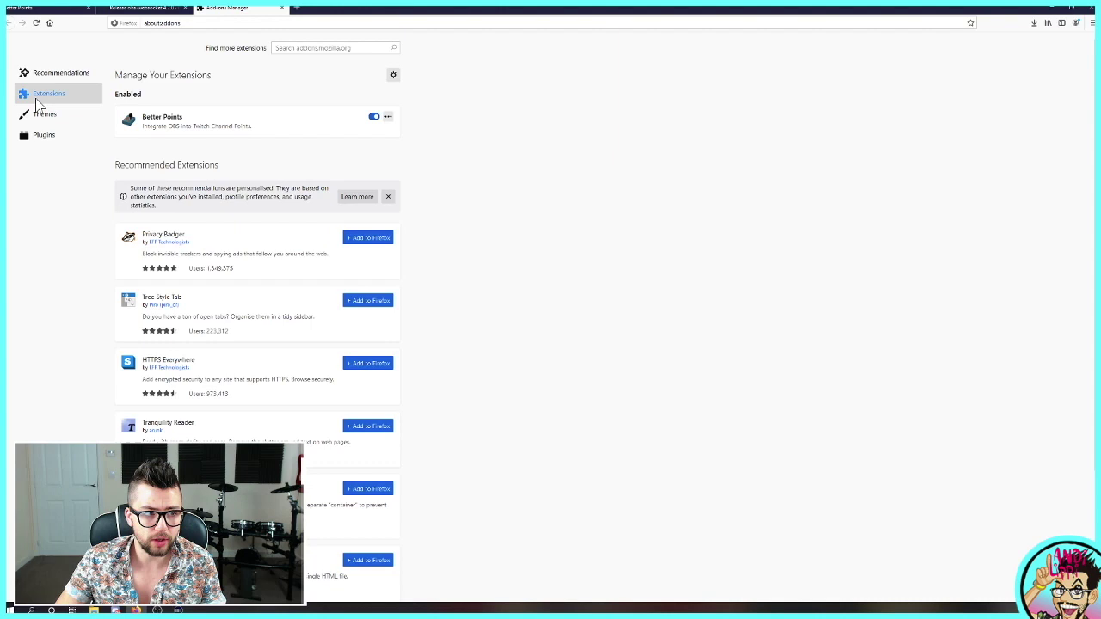
{"action": "left_click", "coordinate": [188, 126]}
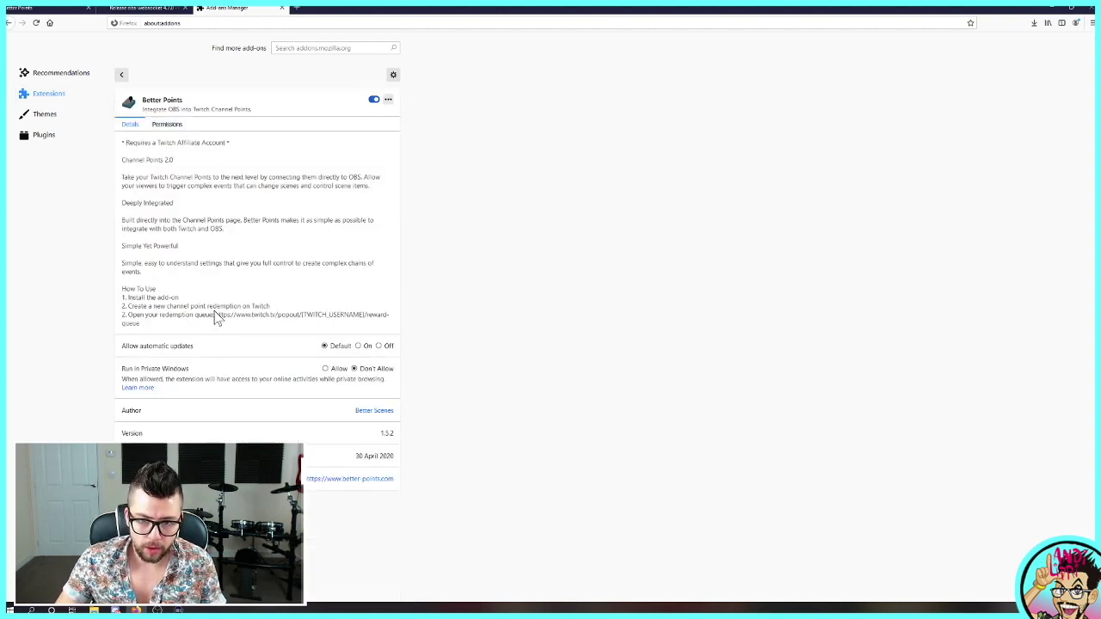
{"action": "left_click_drag", "start_coordinate": [215, 316], "coordinate": [222, 334]}
{"action": "key", "text": "ctrl+c"}
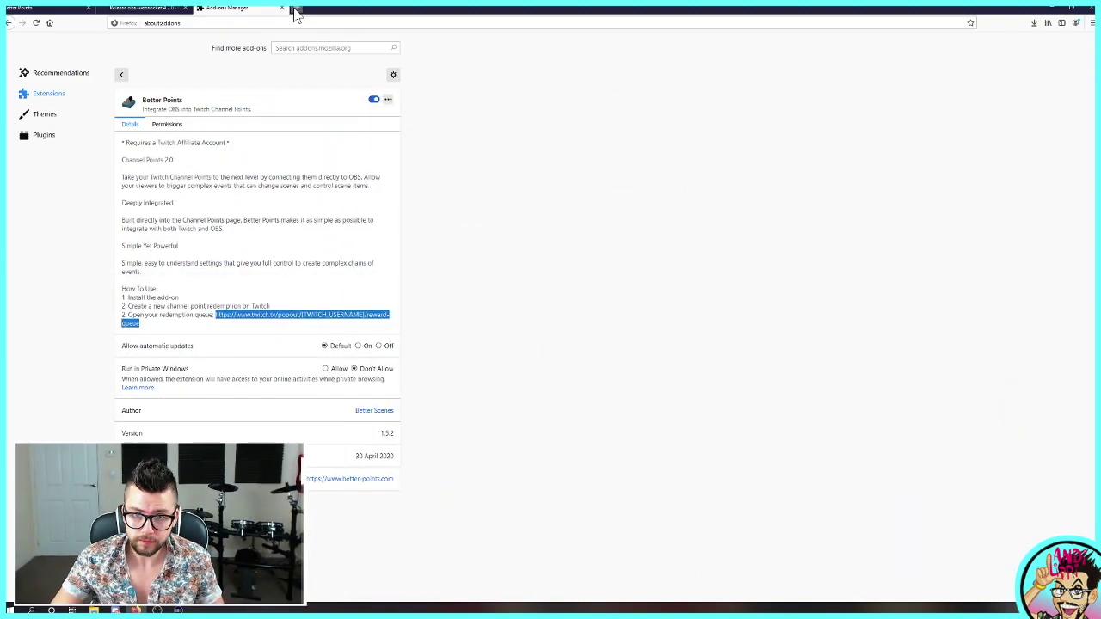
Load the pasted reward-queue URL in a new tab with [TWITCH_USERNAME] replaced by the channel name.
{"action": "left_click", "coordinate": [296, 7]}
{"action": "key", "text": "ctrl+v"}
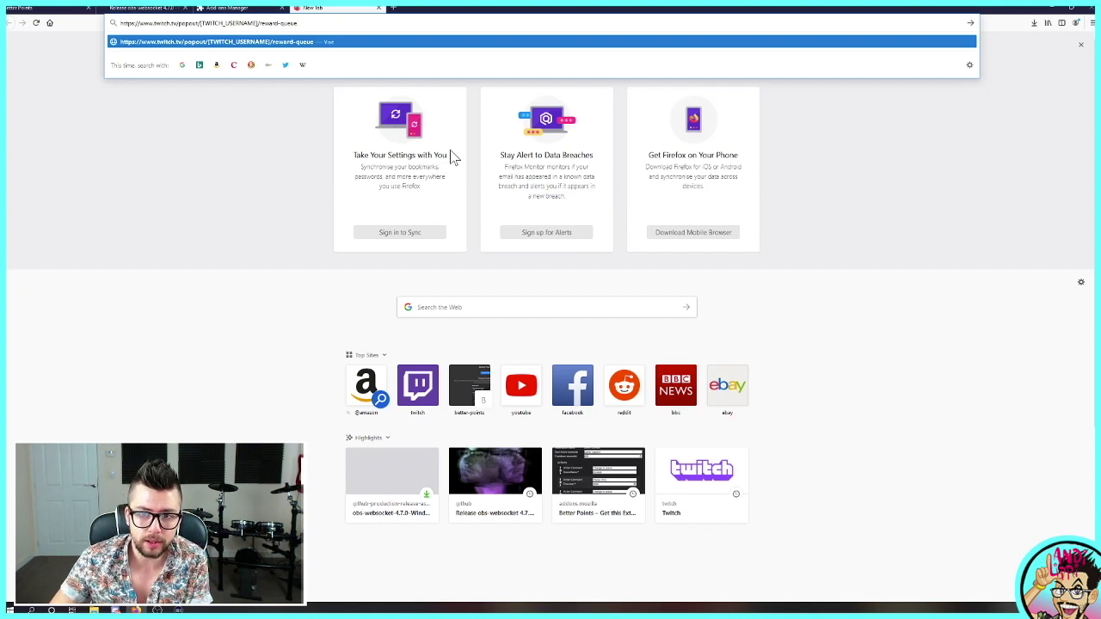
{"action": "key", "text": "Left"}
{"action": "key", "text": "Left"}
{"action": "key", "text": "Left"}
{"action": "key", "text": "Left"}
{"action": "key", "text": "Left"}
{"action": "key", "text": "Left"}
{"action": "key", "text": "Left"}
{"action": "key", "text": "Left"}
{"action": "key", "text": "Left"}
{"action": "key", "text": "Left"}
{"action": "key", "text": "Left"}
{"action": "key", "text": "Left"}
{"action": "key", "text": "Left"}
{"action": "key", "text": "BackSpace"}
{"action": "key", "text": "BackSpace"}
{"action": "key", "text": "BackSpace"}
{"action": "key", "text": "BackSpace"}
{"action": "key", "text": "BackSpace"}
{"action": "key", "text": "BackSpace"}
{"action": "key", "text": "BackSpace"}
{"action": "key", "text": "BackSpace"}
{"action": "key", "text": "BackSpace"}
{"action": "key", "text": "BackSpace"}
{"action": "key", "text": "BackSpace"}
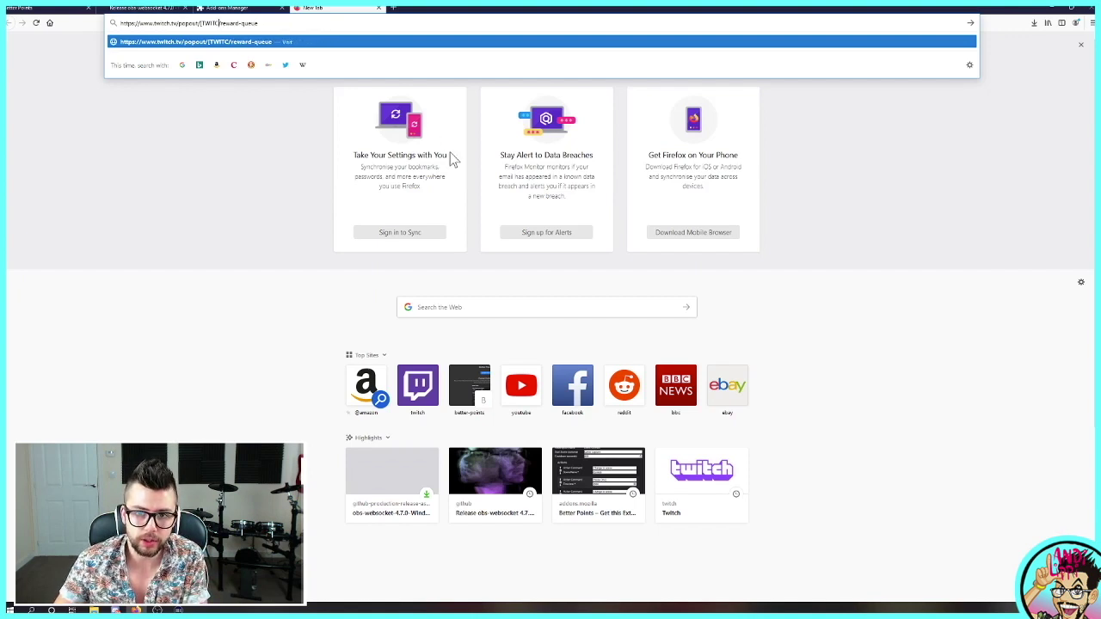
{"action": "key", "text": "BackSpace"}
{"action": "key", "text": "BackSpace"}
{"action": "key", "text": "BackSpace"}
{"action": "key", "text": "BackSpace"}
{"action": "key", "text": "BackSpace"}
{"action": "key", "text": "BackSpace"}
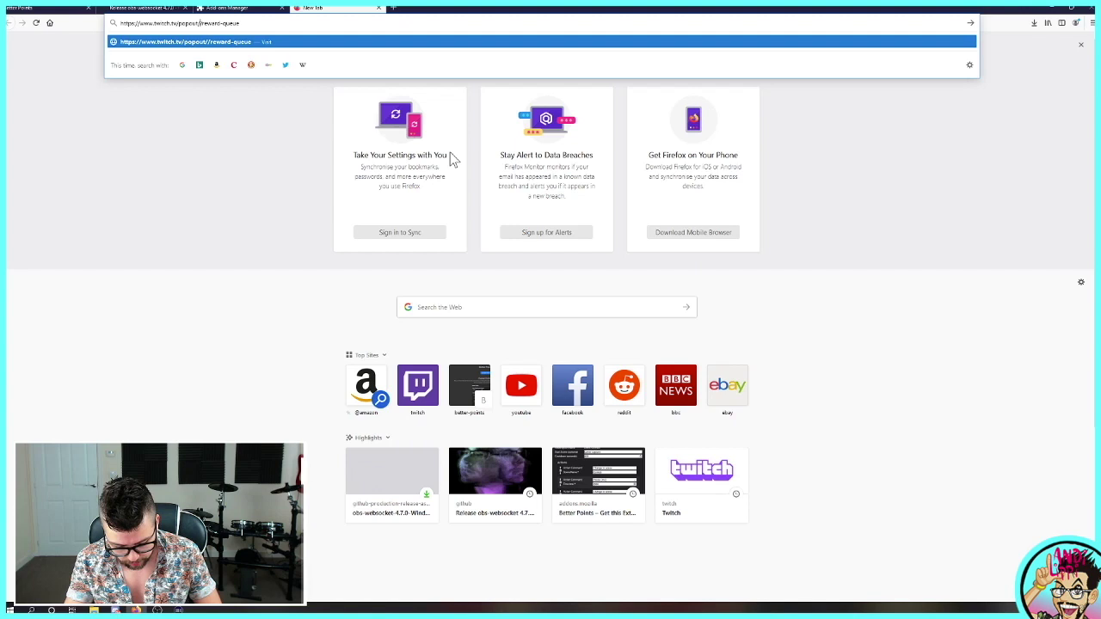
{"action": "type", "text": "andilippi"}
{"action": "key", "text": "Return"}
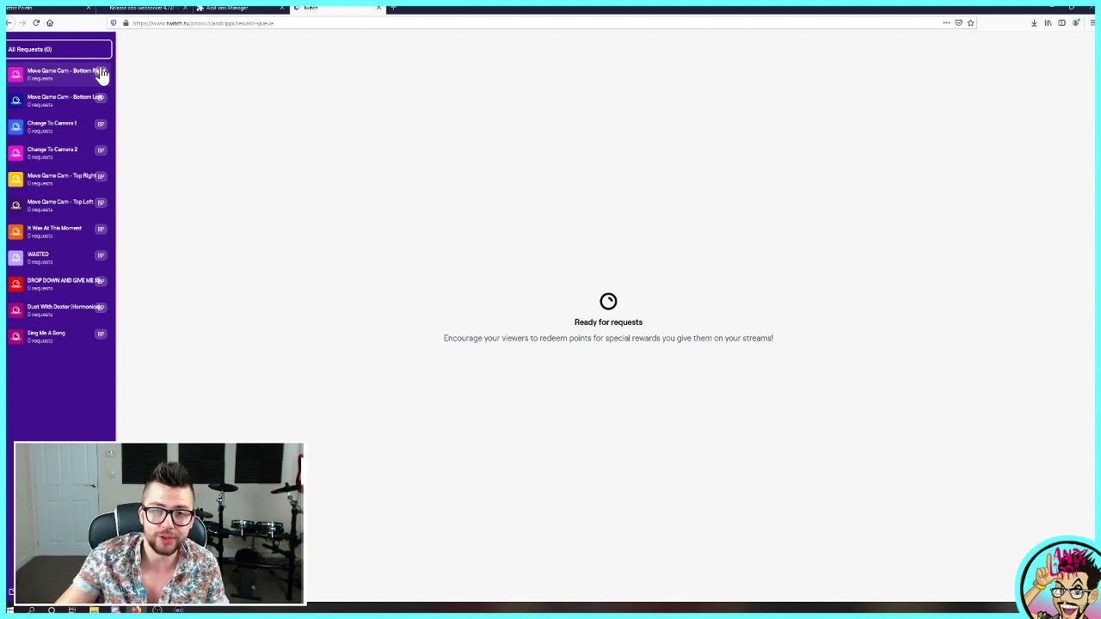
Give Move Game Cam - Bottom Right a Better Points event: Change to scene, Y. Full Screen Cam.
{"action": "left_click", "coordinate": [100, 71]}
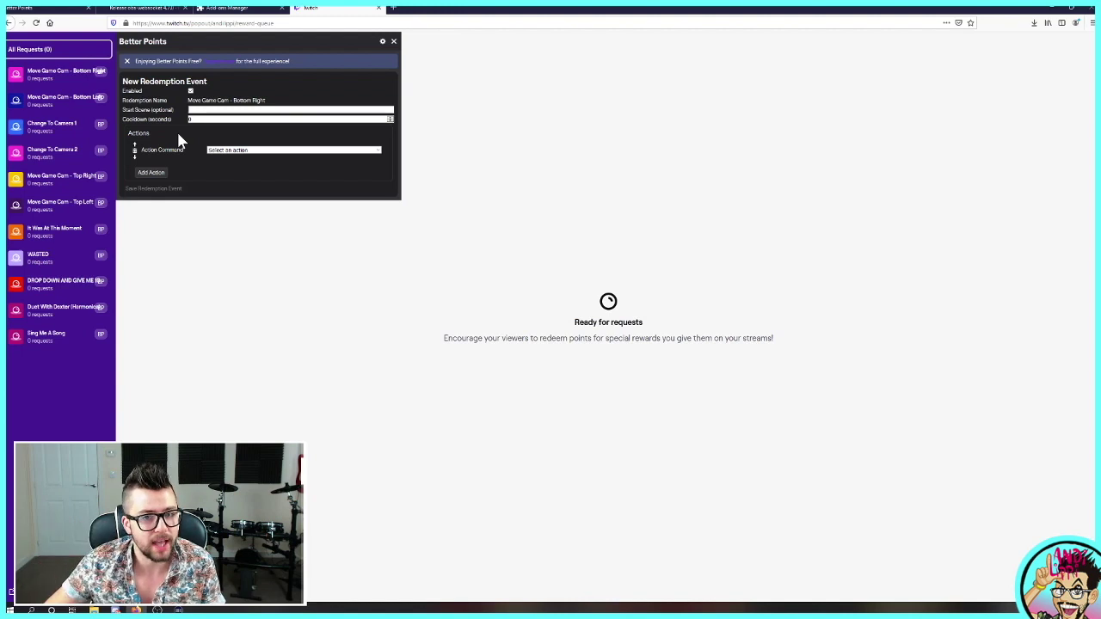
{"action": "left_click", "coordinate": [233, 153]}
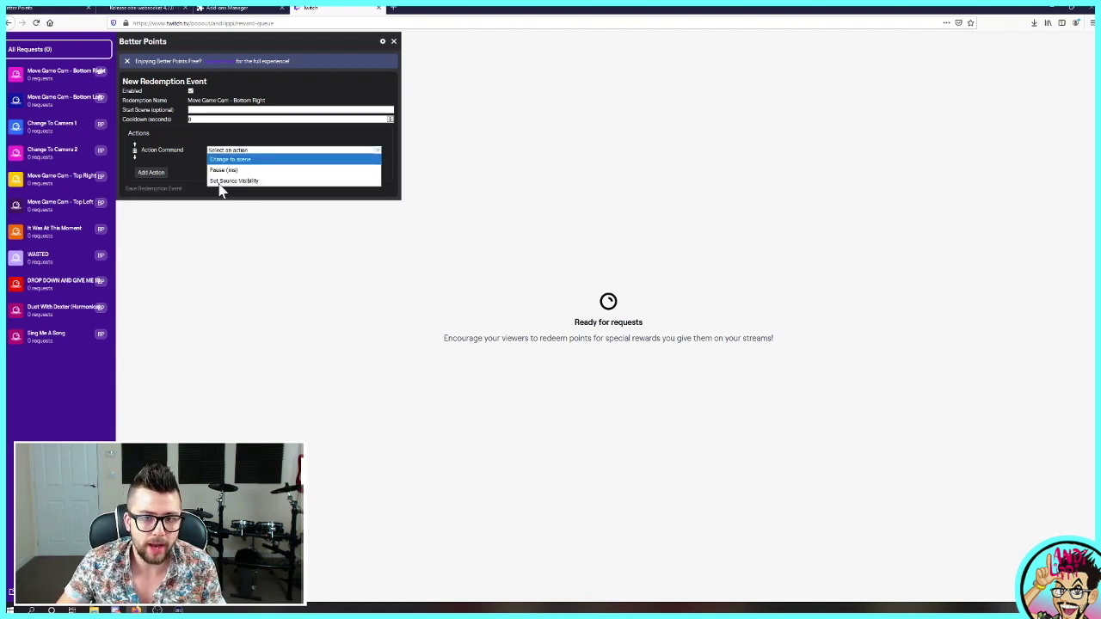
{"action": "left_click", "coordinate": [249, 160]}
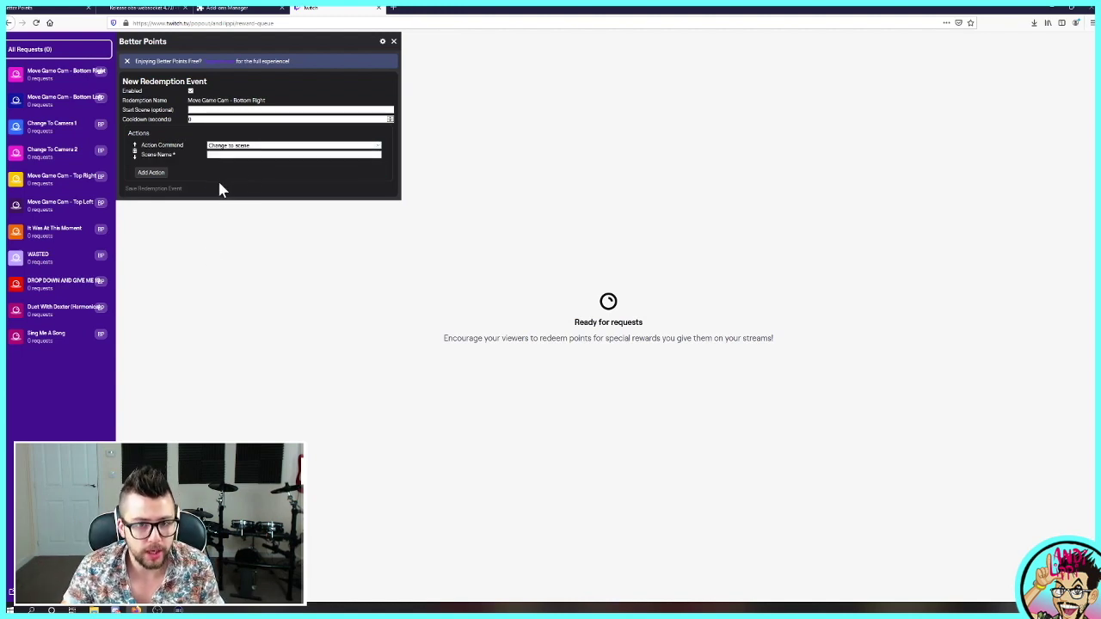
{"action": "key", "text": "Return"}
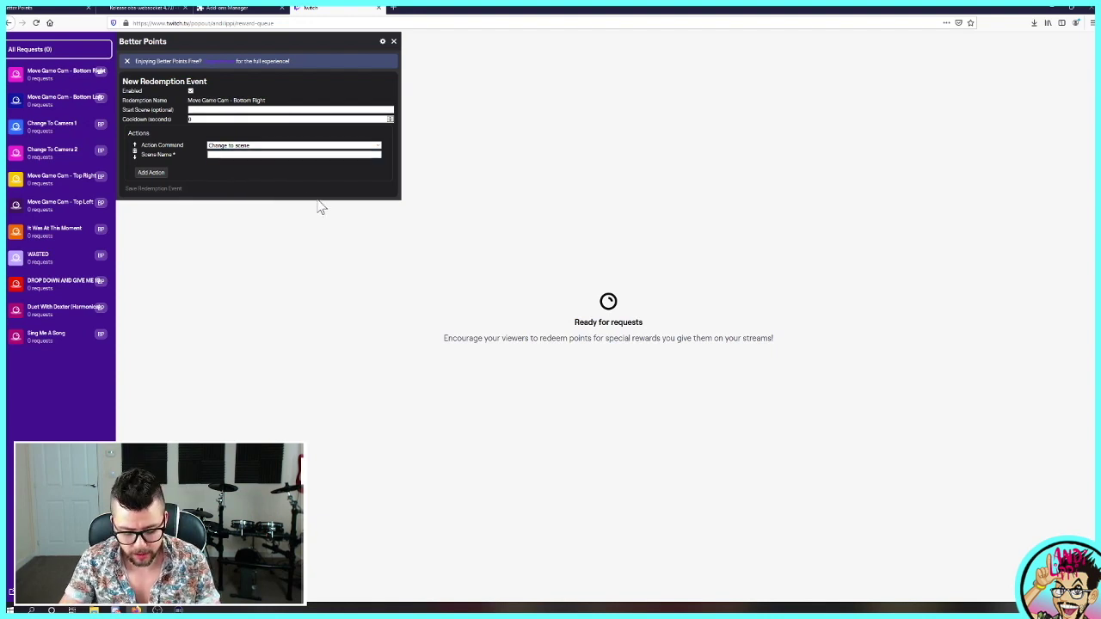
{"action": "type", "text": "G"}
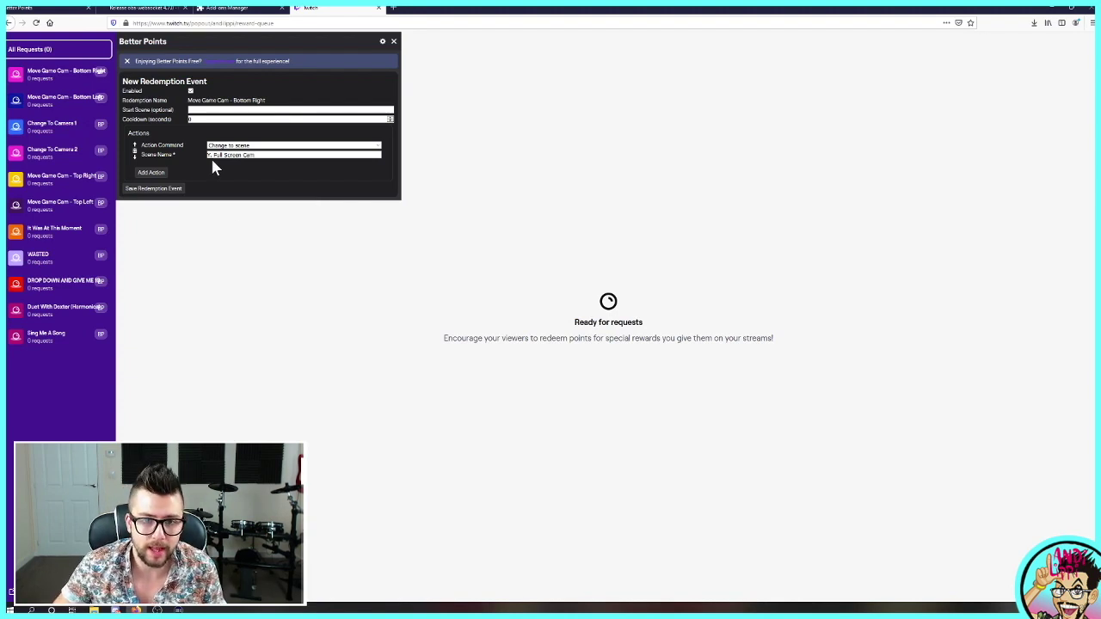
{"action": "left_click", "coordinate": [152, 173]}
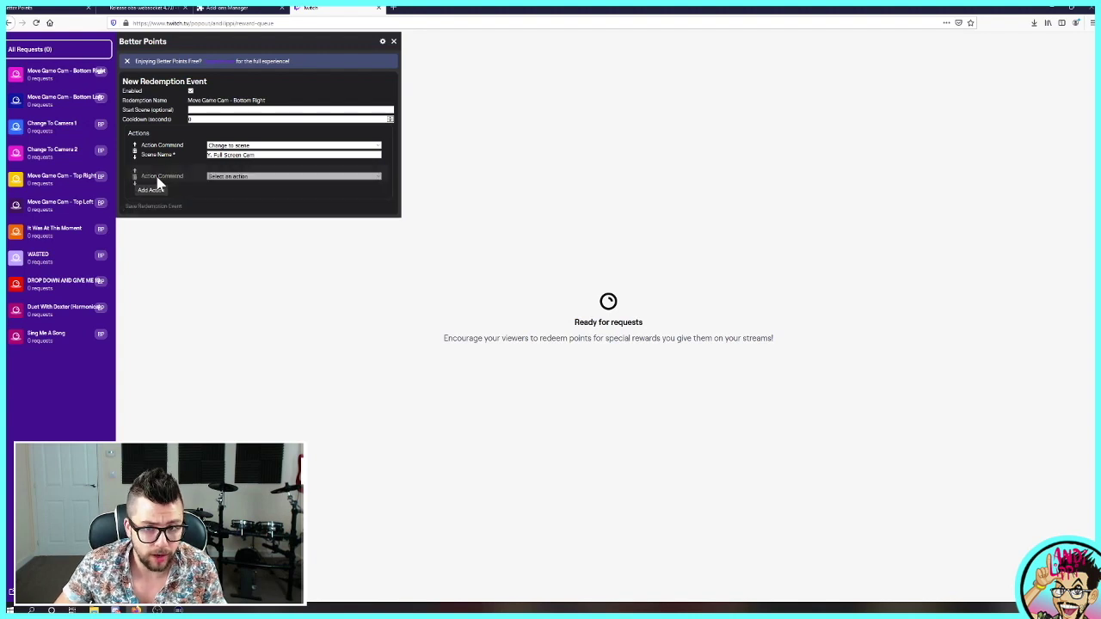
{"action": "left_click", "coordinate": [253, 178]}
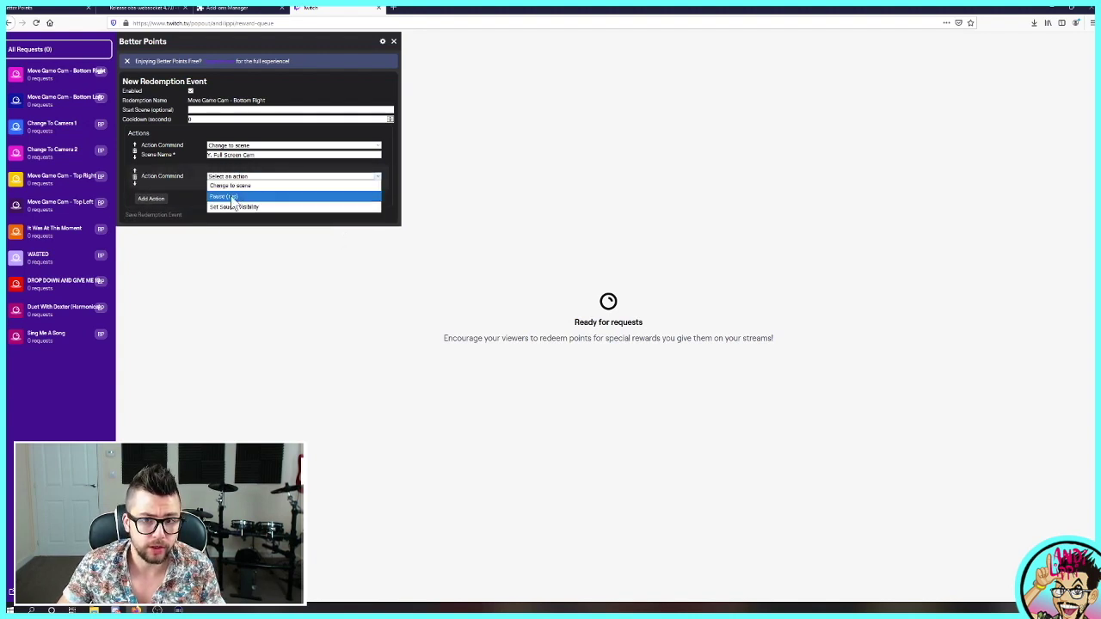
{"action": "left_click", "coordinate": [233, 197]}
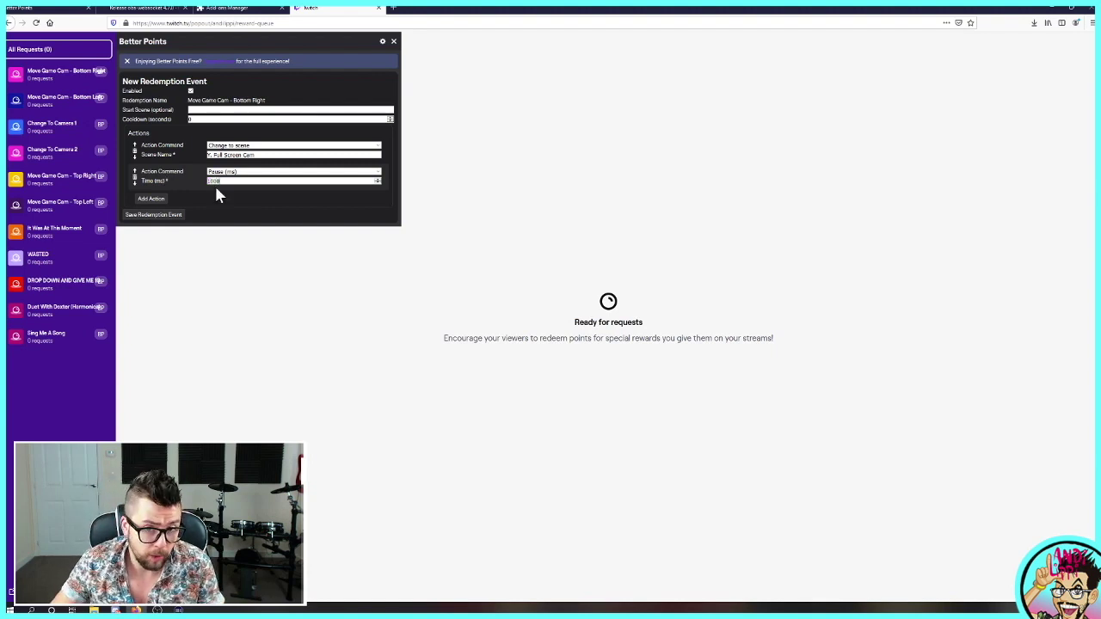
{"action": "left_click", "coordinate": [152, 199]}
{"action": "left_click", "coordinate": [258, 203]}
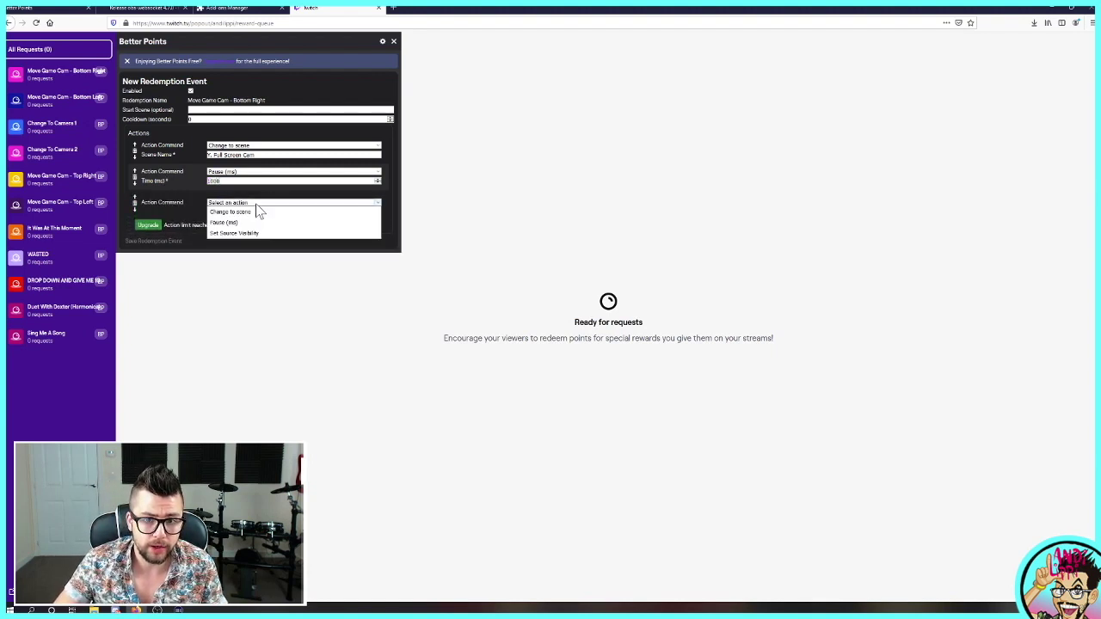
{"action": "left_click", "coordinate": [247, 234]}
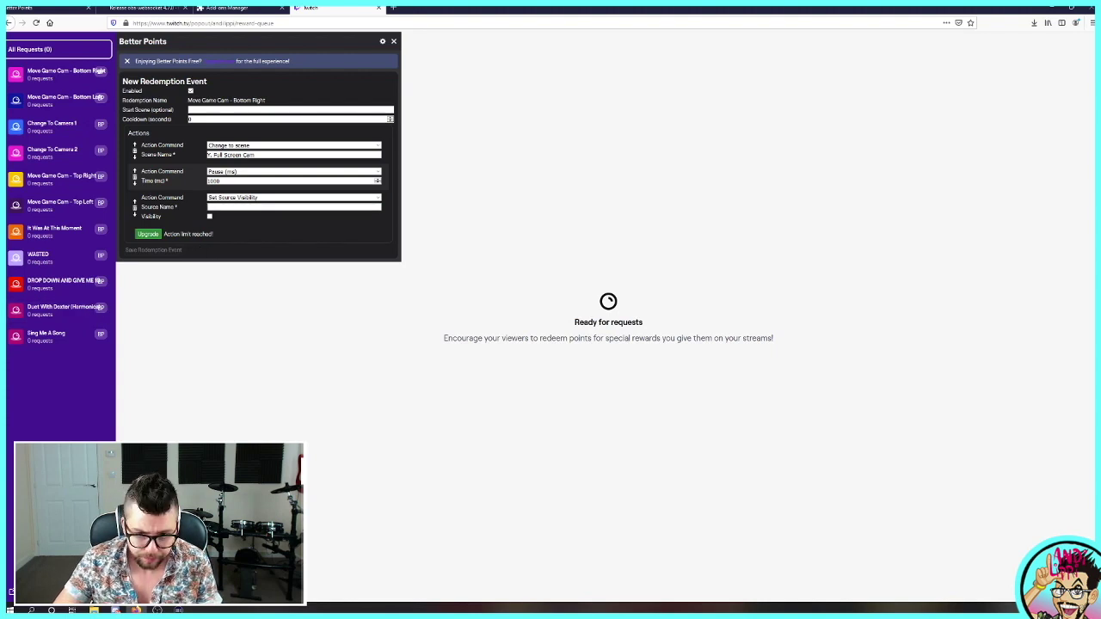
{"action": "left_click", "coordinate": [209, 215]}
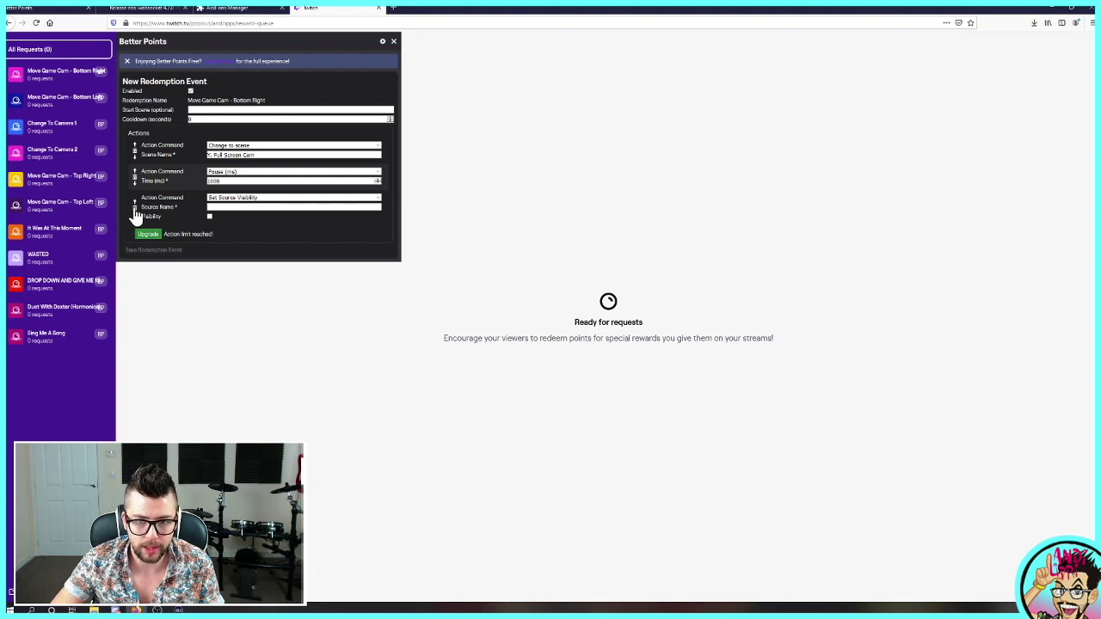
{"action": "left_click", "coordinate": [134, 209]}
{"action": "left_click", "coordinate": [134, 179]}
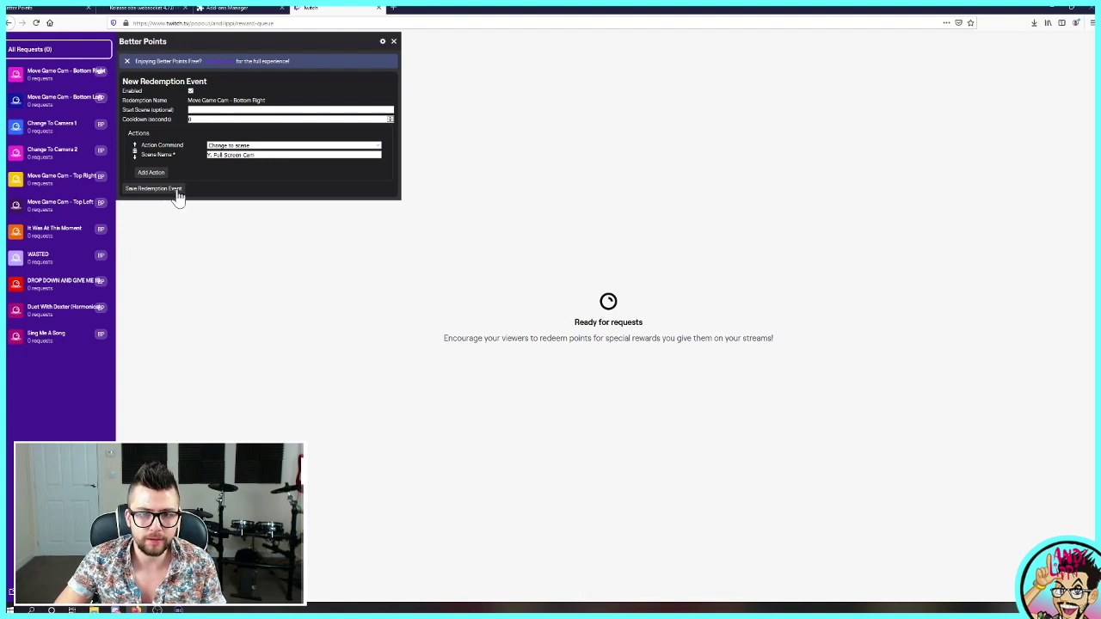
Verify the Better Points OBS settings show localhost:4444 and Status: Connected, then close the panel.
{"action": "left_click", "coordinate": [382, 42]}
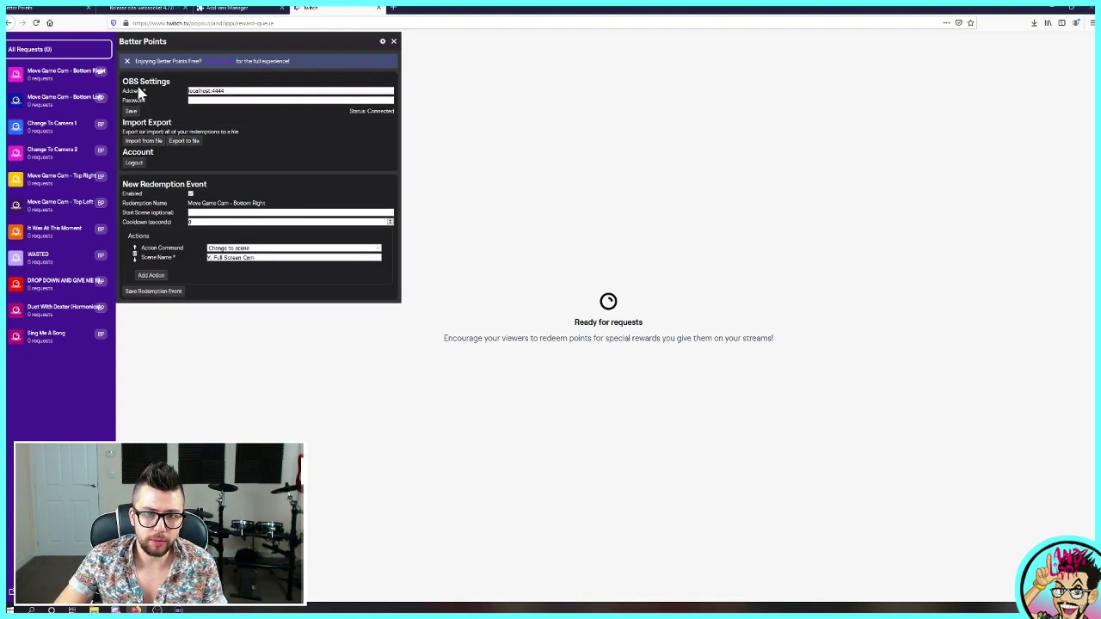
{"action": "double_click", "coordinate": [202, 90]}
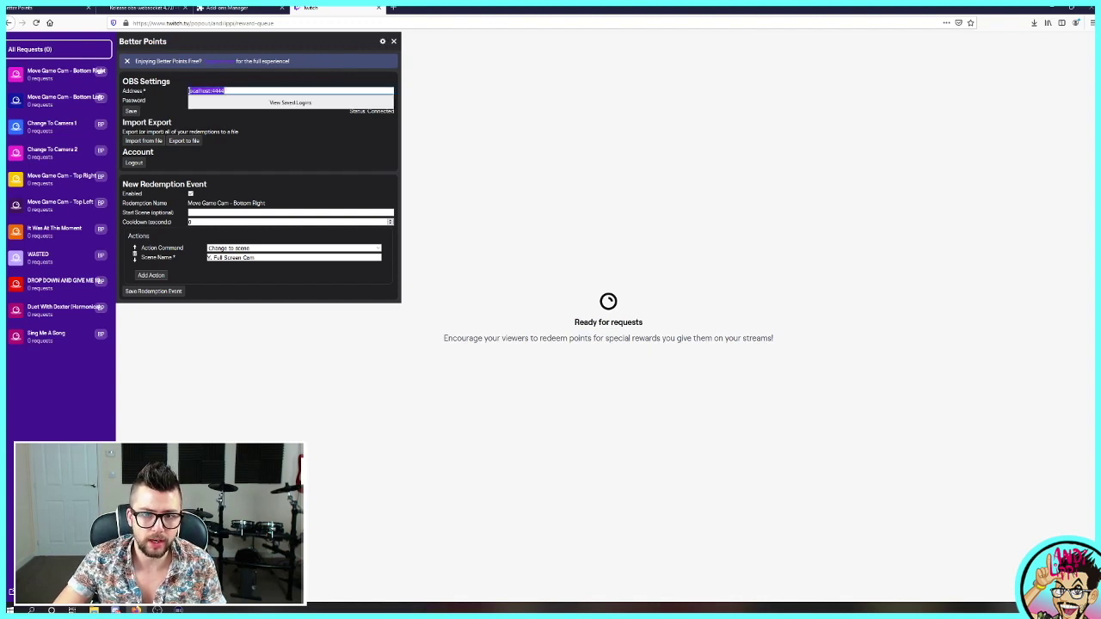
{"action": "left_click", "coordinate": [202, 90]}
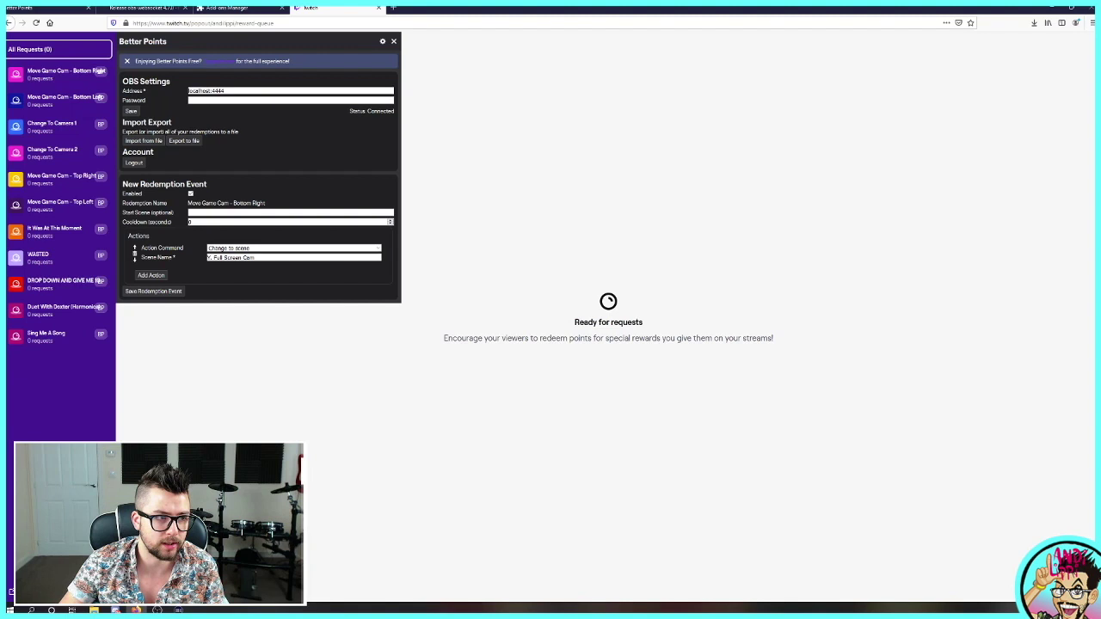
{"action": "left_click", "coordinate": [393, 42]}
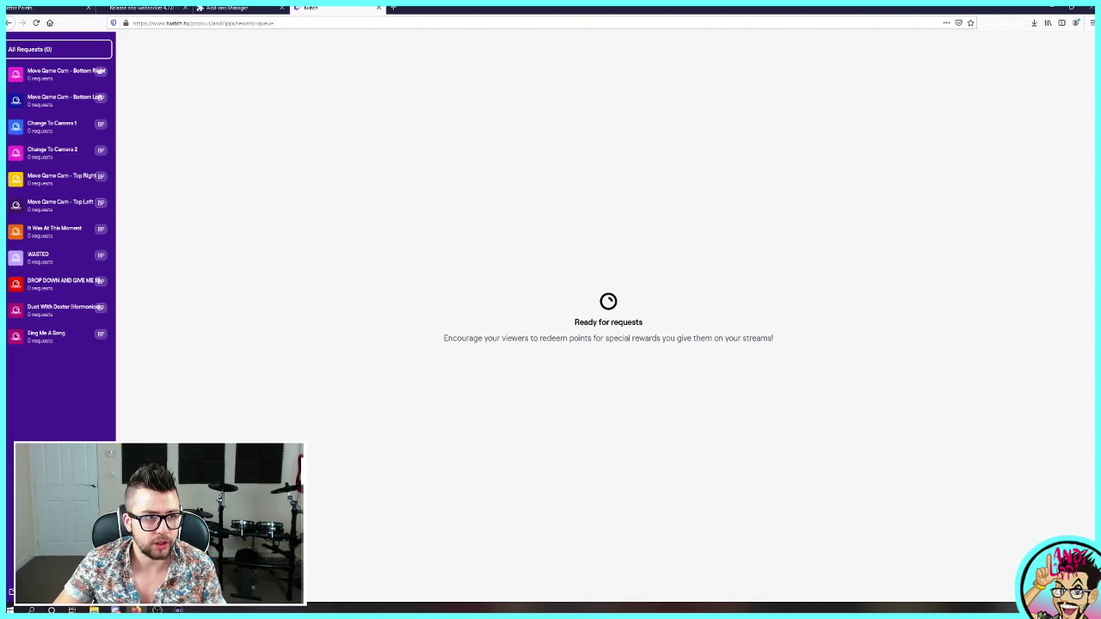
Maximize OBS and redeem Move Game Cam - Bottom Right from the chat's channel points rewards.
{"action": "left_click_drag", "start_coordinate": [5, 216], "coordinate": [590, 9]}
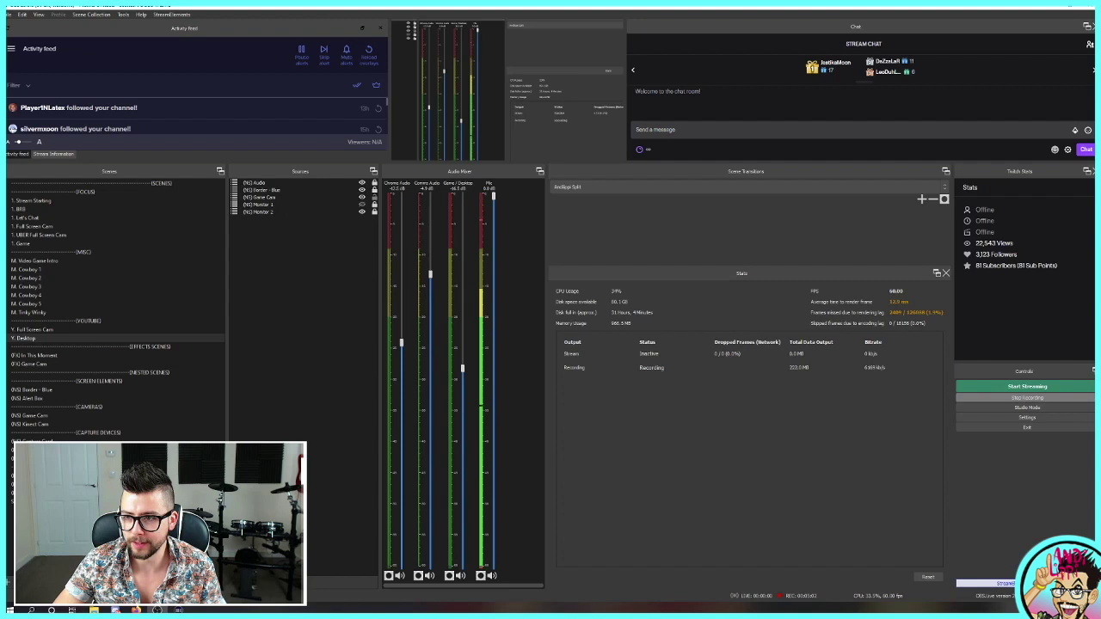
{"action": "left_click", "coordinate": [639, 151]}
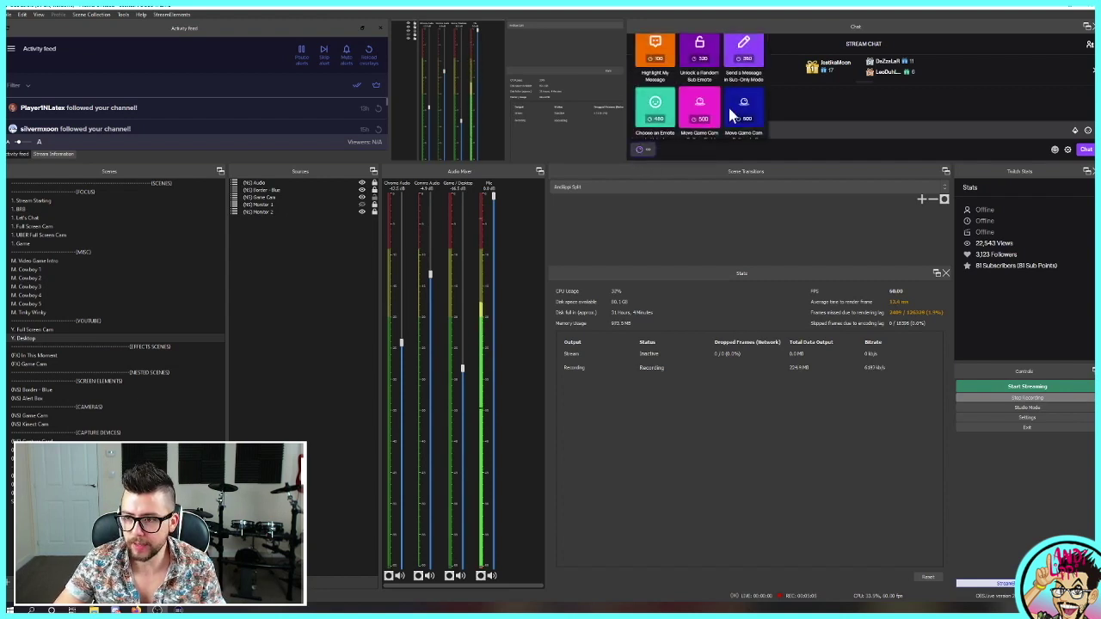
{"action": "scroll", "coordinate": [709, 96], "scroll_direction": "down", "scroll_amount": 2}
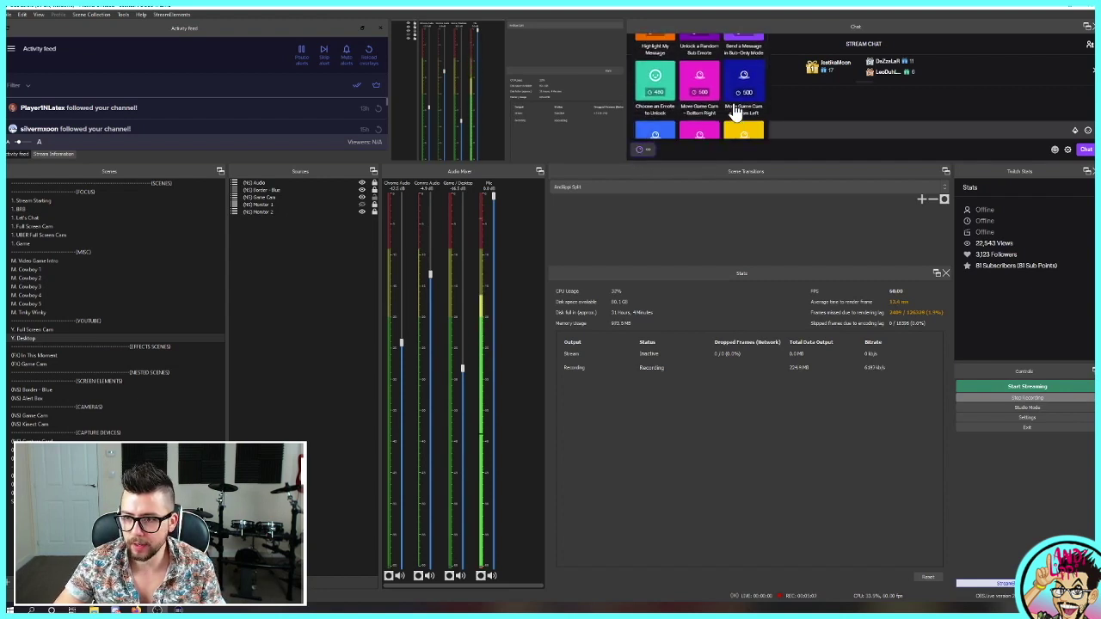
{"action": "left_click", "coordinate": [698, 76]}
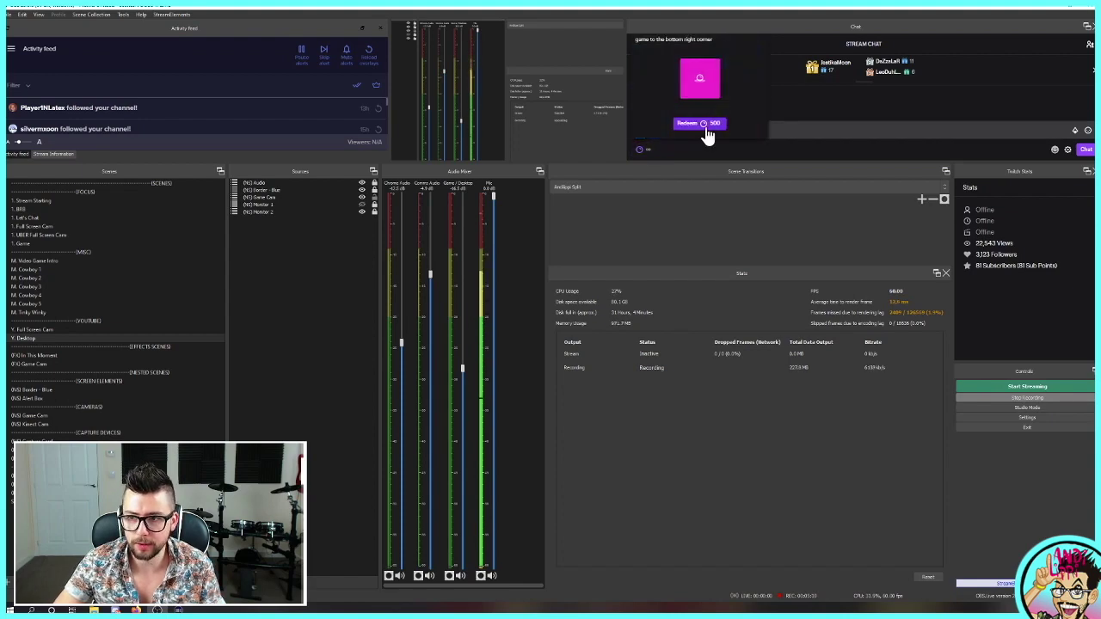